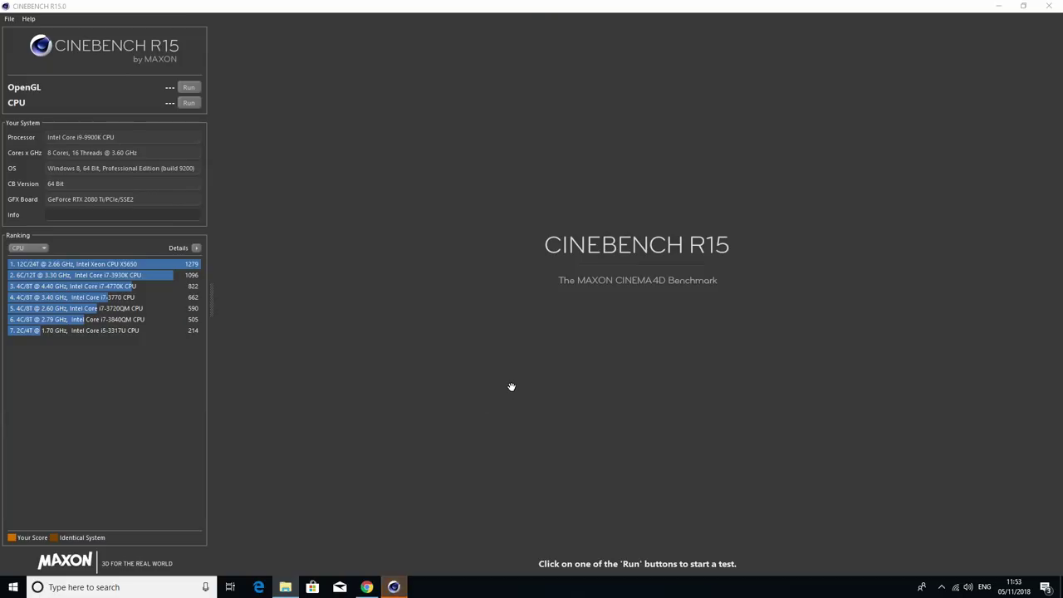
End the Google Chrome and Windows Explorer tasks in Task Manager, and close Task Manager
key(ctrl+alt+Delete)
click(521, 297)
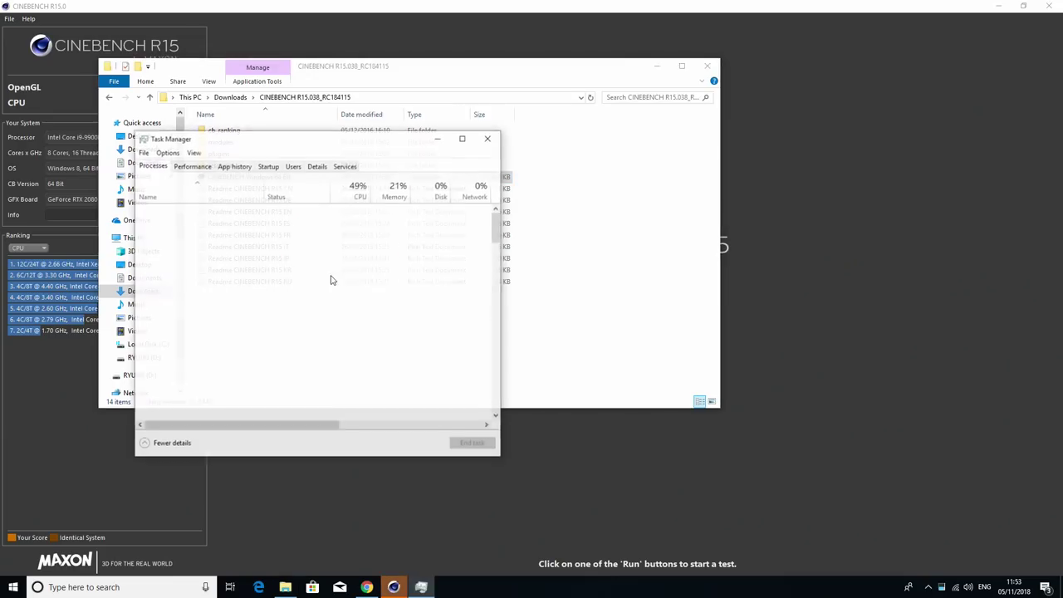
click(209, 248)
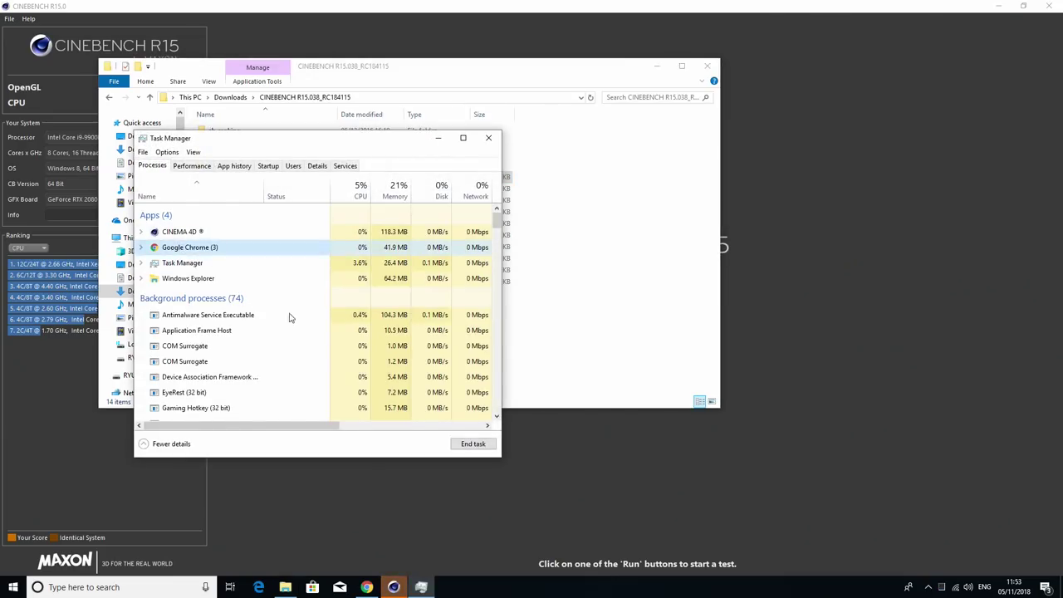
click(471, 444)
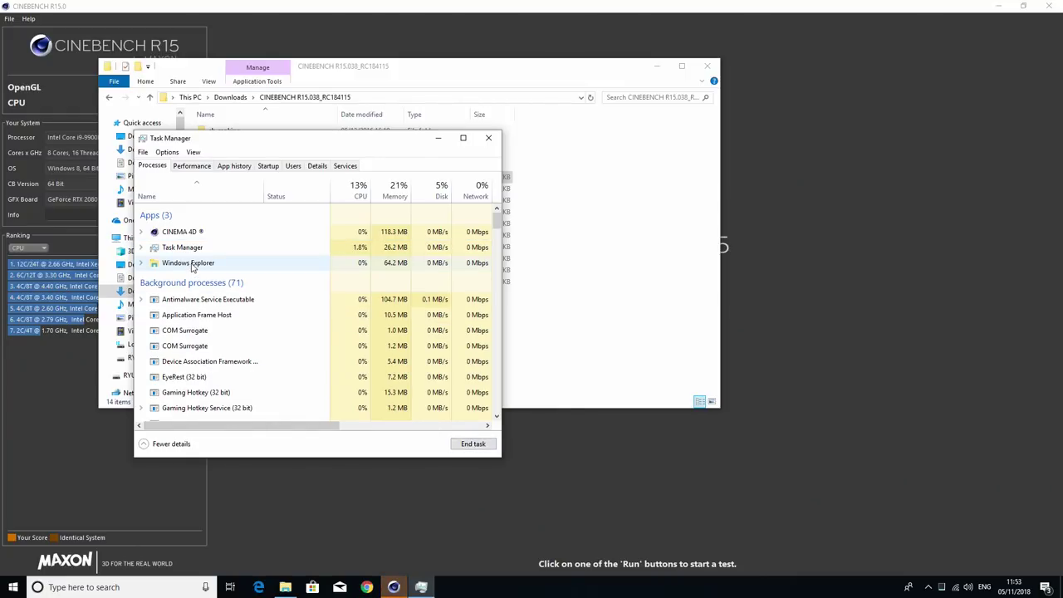
click(486, 446)
scroll(249, 274, down, 4)
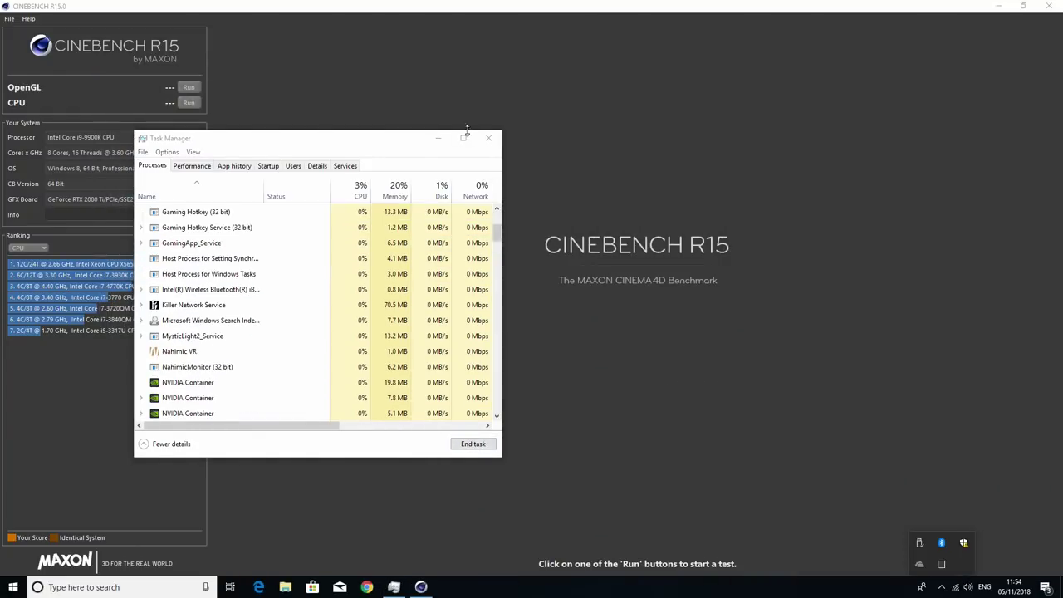
click(488, 137)
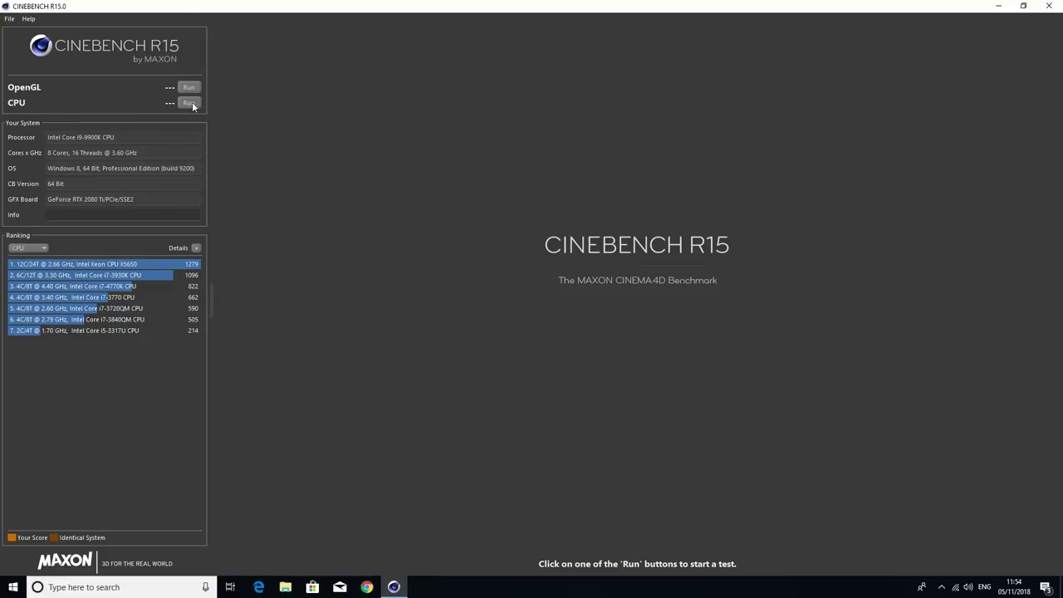
Run the CPU benchmark in Cinebench R15 and view AIDA64's temperature and CPU usage graphs at full-screen size
click(190, 103)
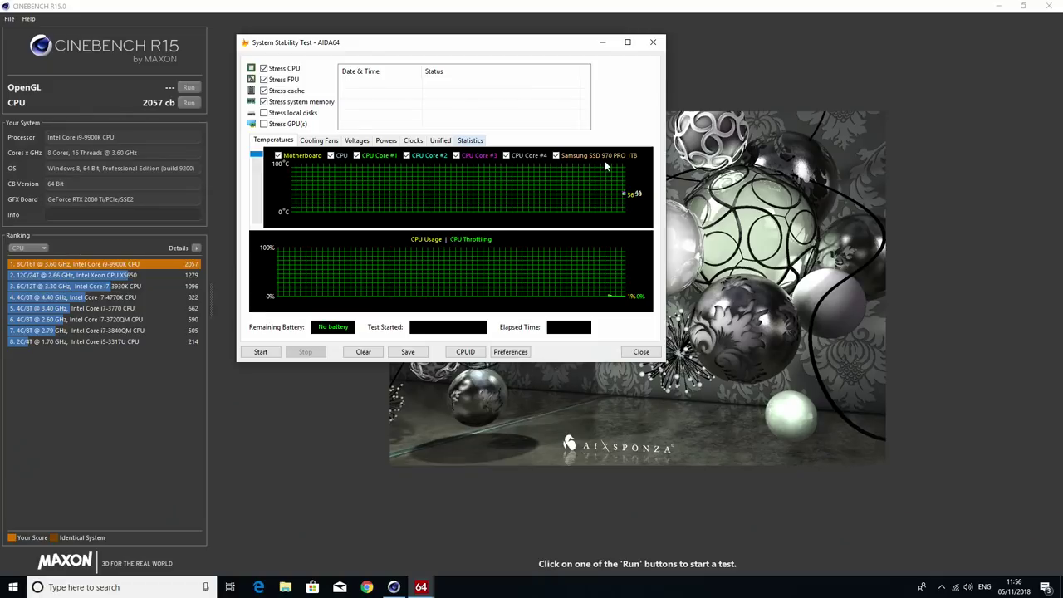
click(627, 42)
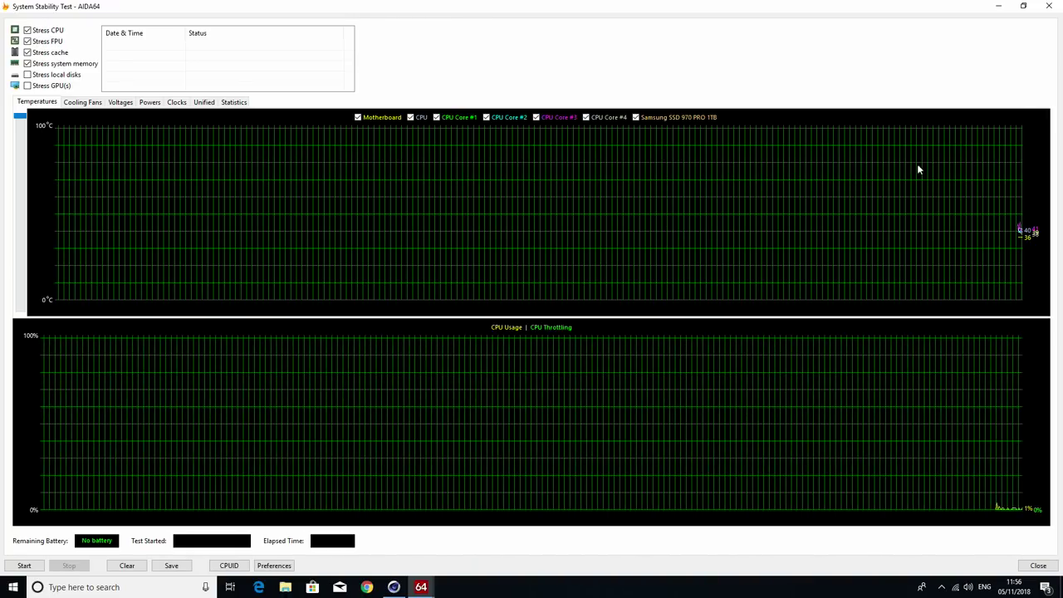
click(1023, 5)
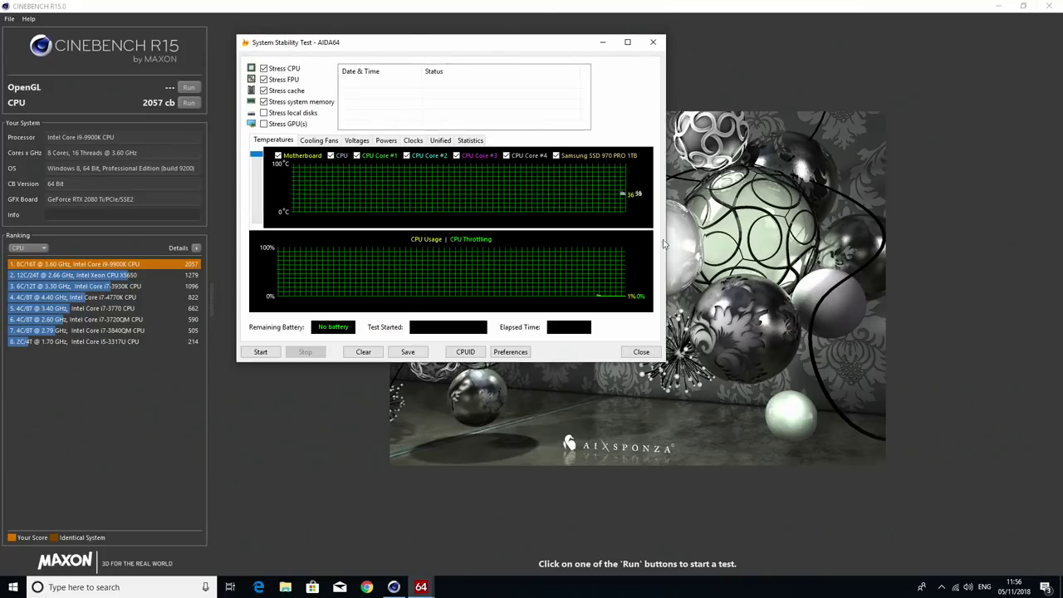
Repeat the Cinebench CPU benchmark three times, bringing up AIDA64's System Stability Test each time to monitor temperatures and CPU usage
click(189, 103)
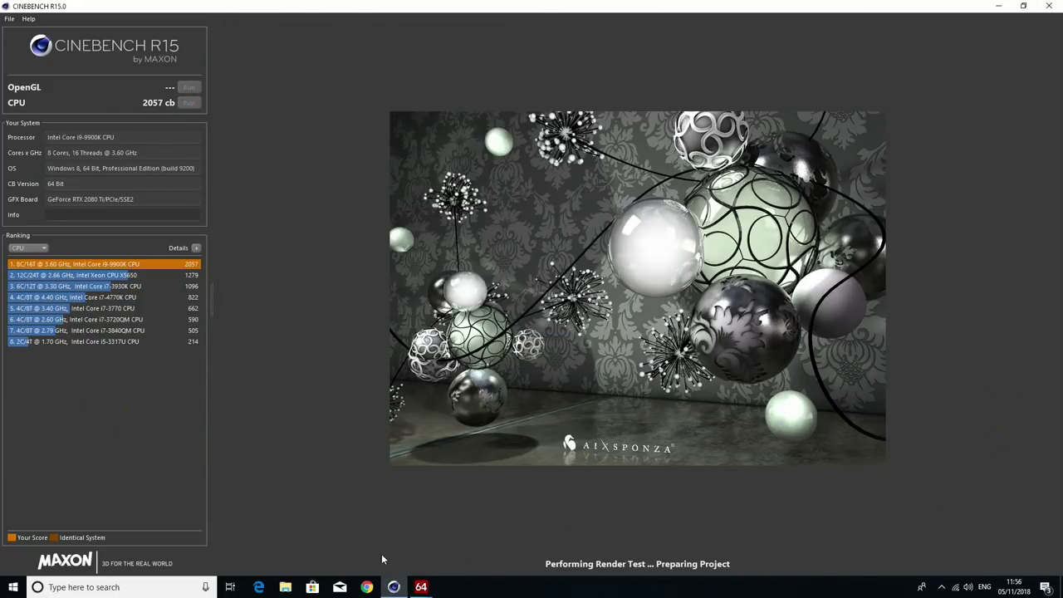
click(421, 586)
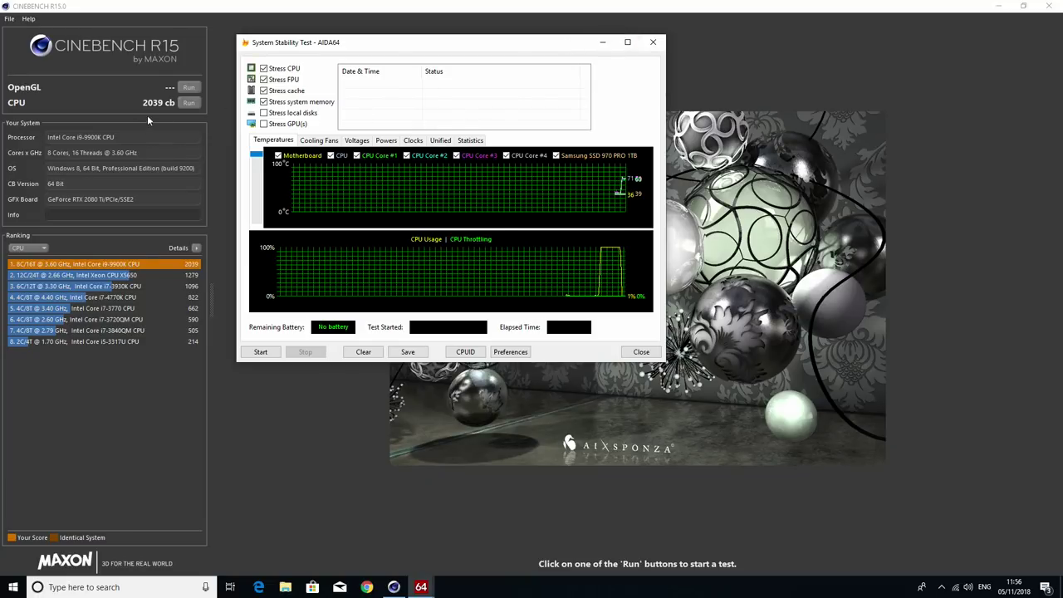
click(195, 108)
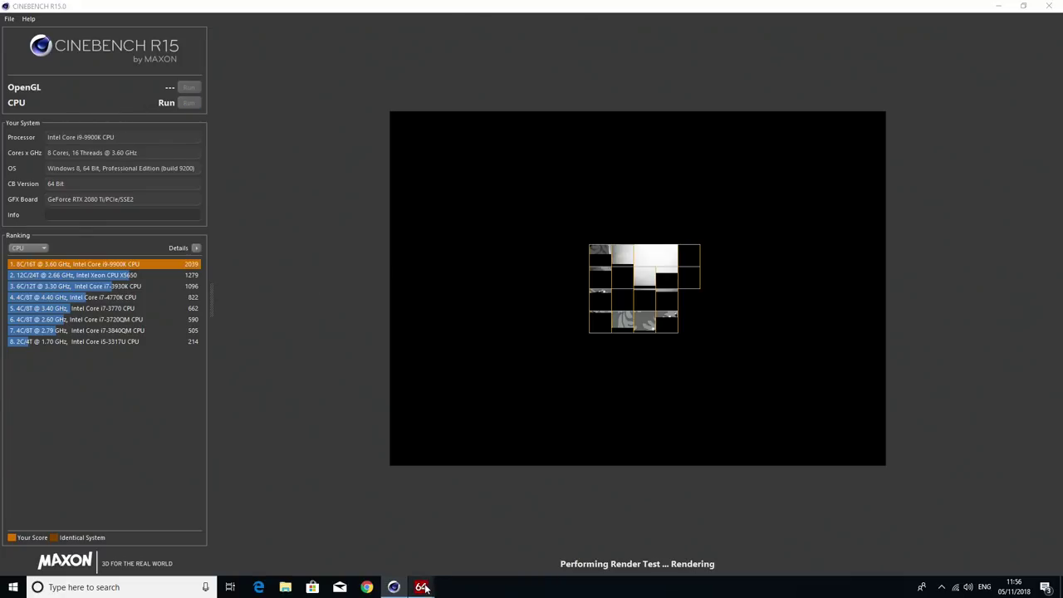
mouse_move(421, 587)
click(461, 524)
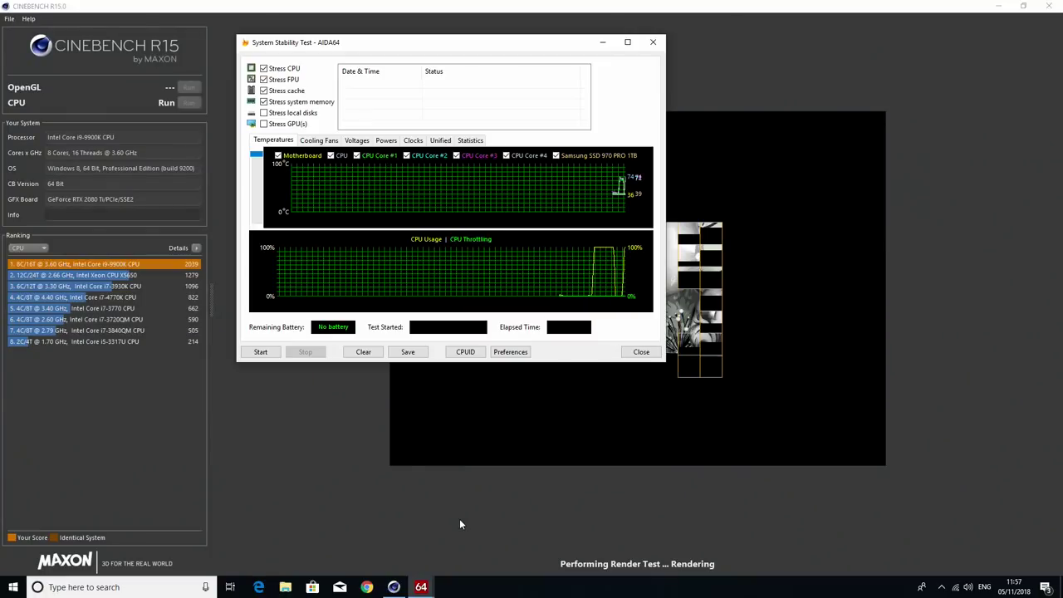
key(super+Up)
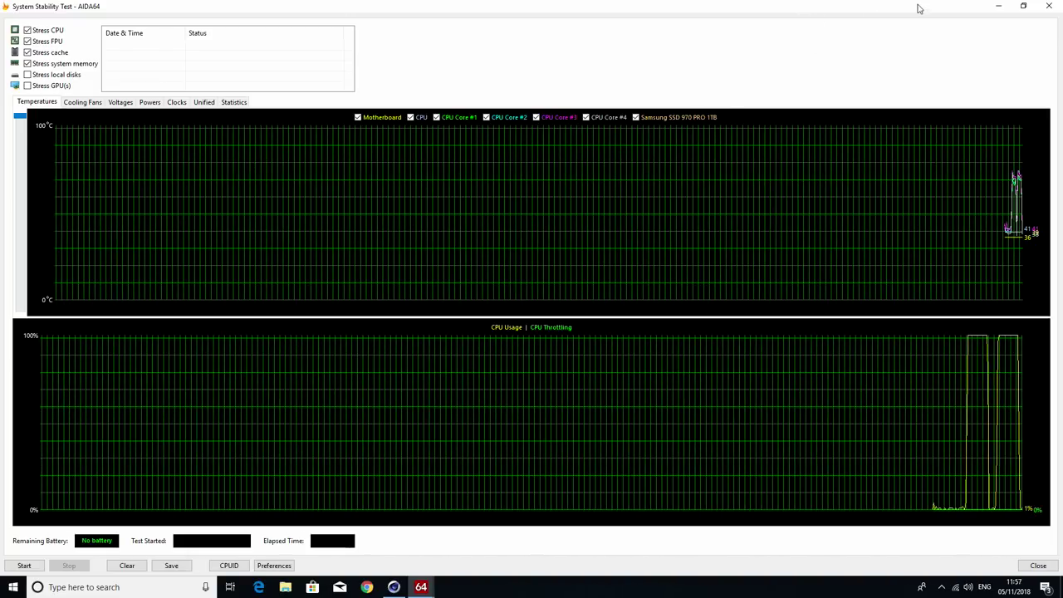
click(1024, 6)
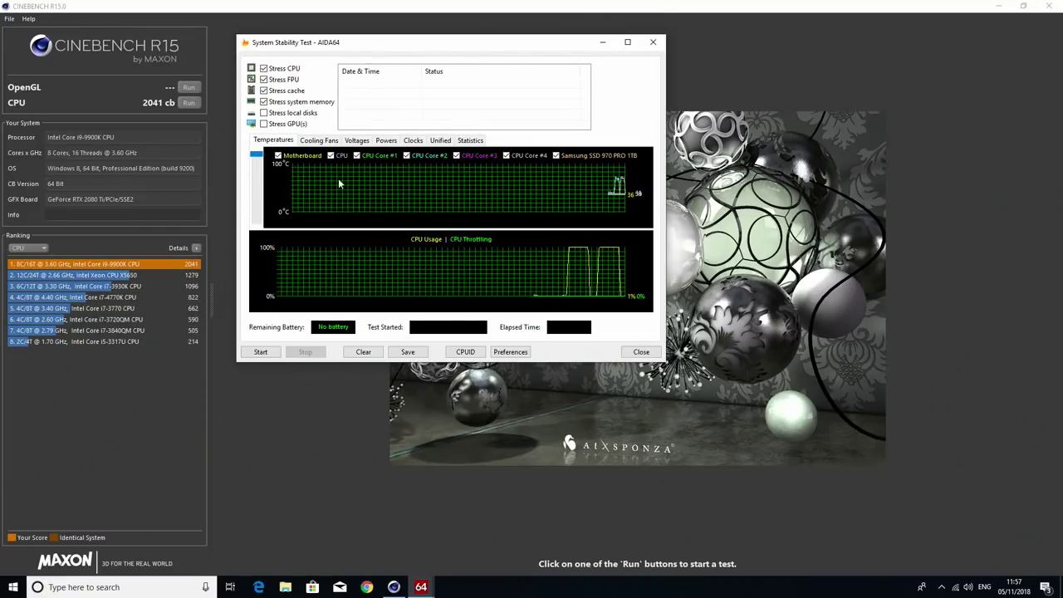
click(189, 103)
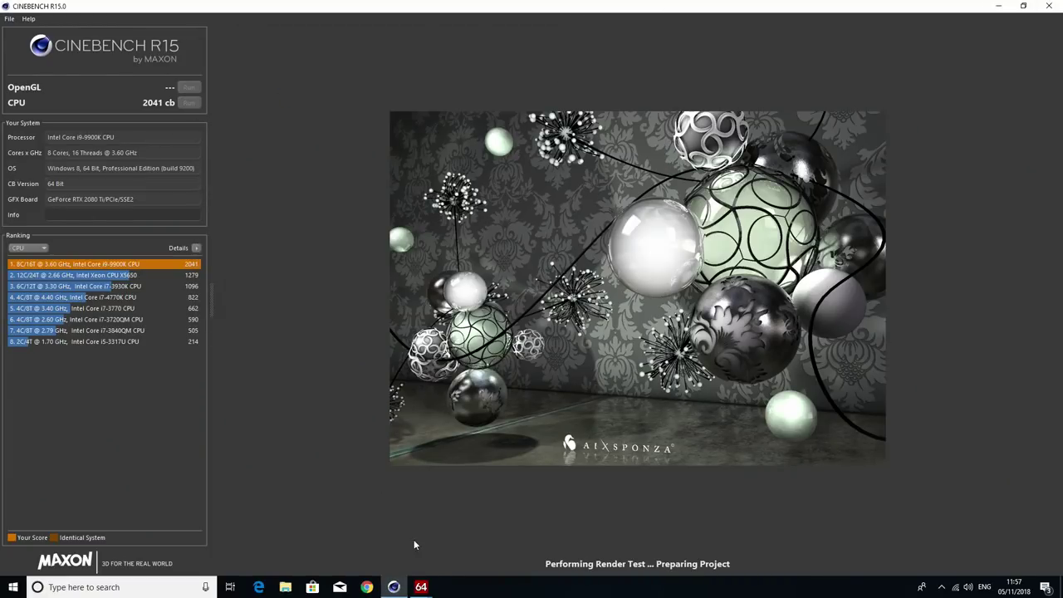
click(421, 587)
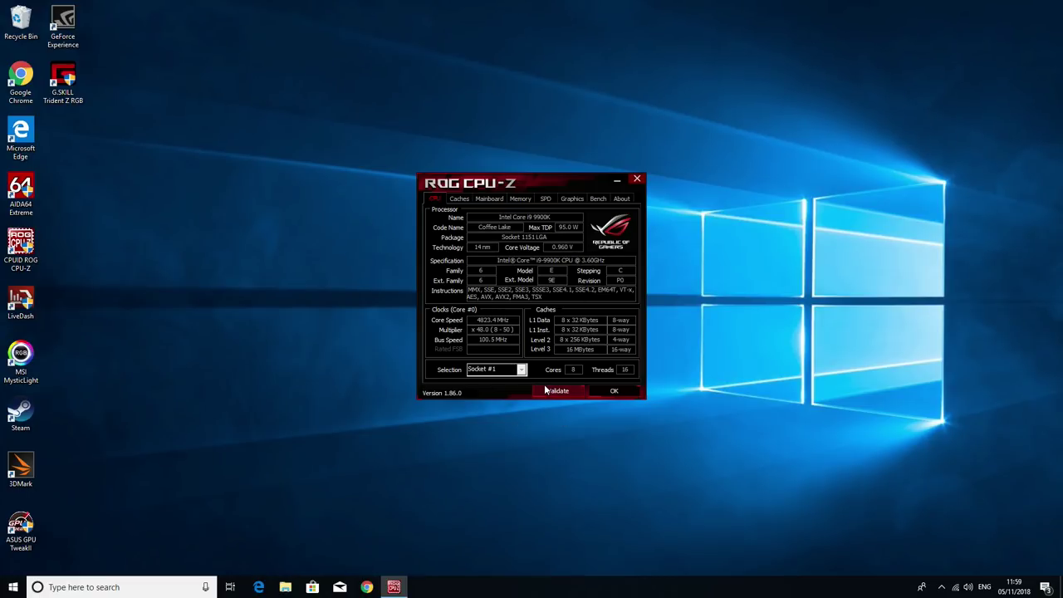
Show the memory details in ROG CPU-Z
click(520, 200)
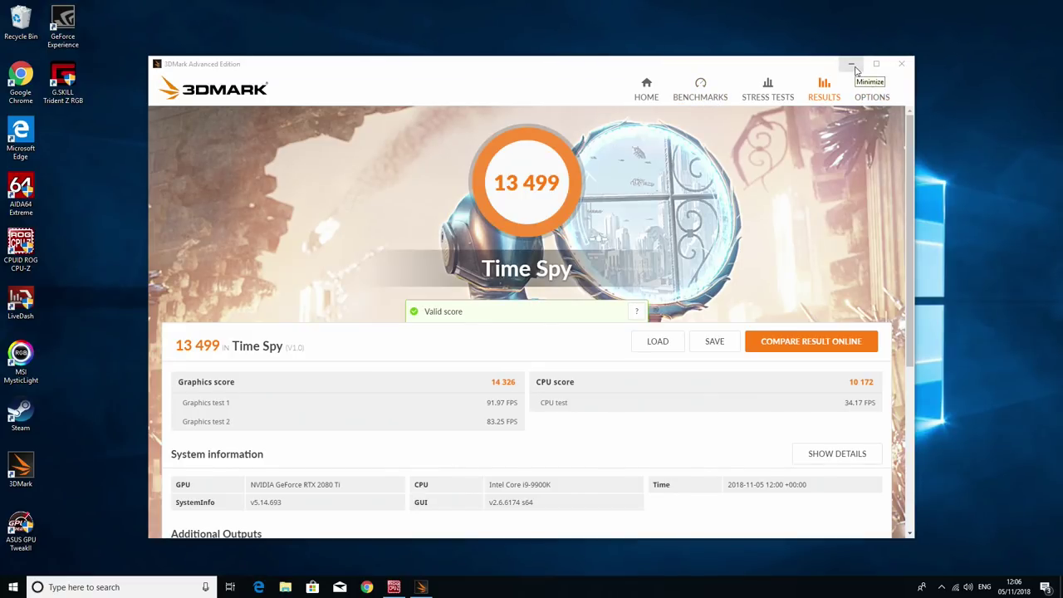
Minimize the 3DMark results and start AIDA64's stability test on the CPU, FPU, cache and system memory
click(852, 65)
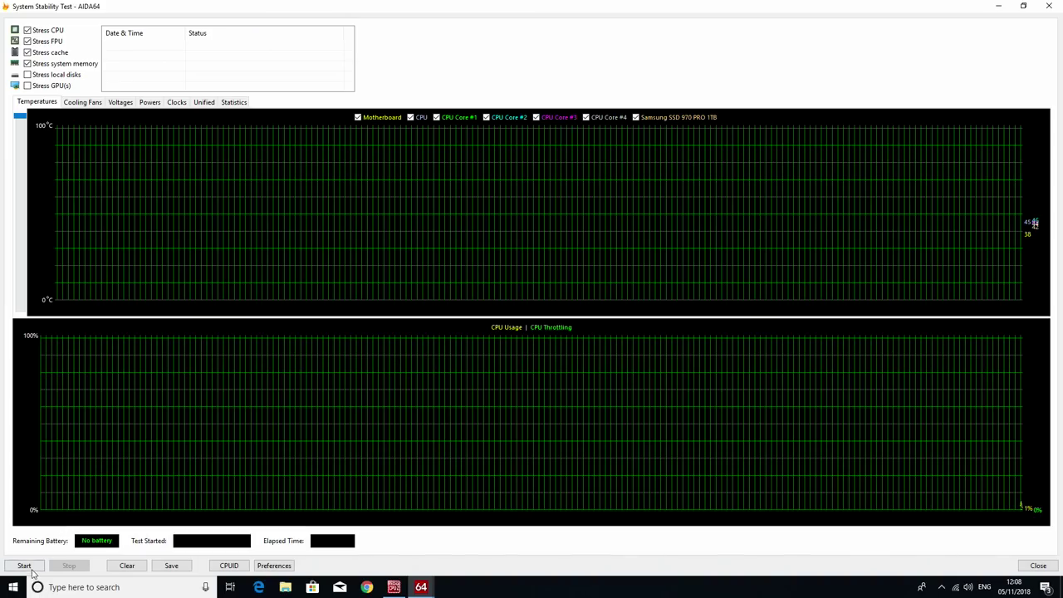
click(31, 569)
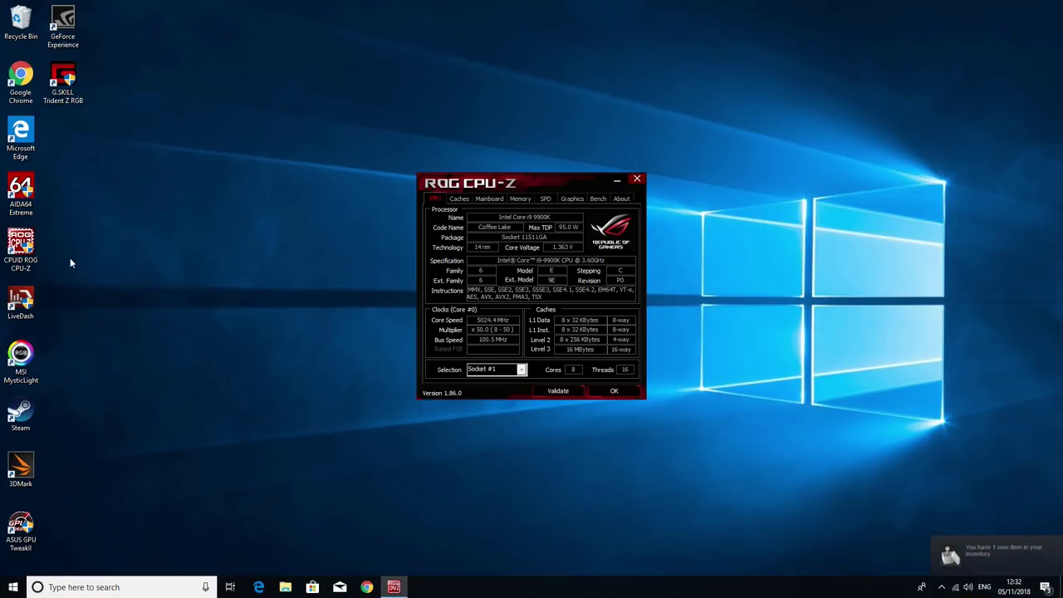
Close ROG CPU-Z and rerun the CPU benchmark in Cinebench, launching AIDA64 Extreme for monitoring
click(637, 180)
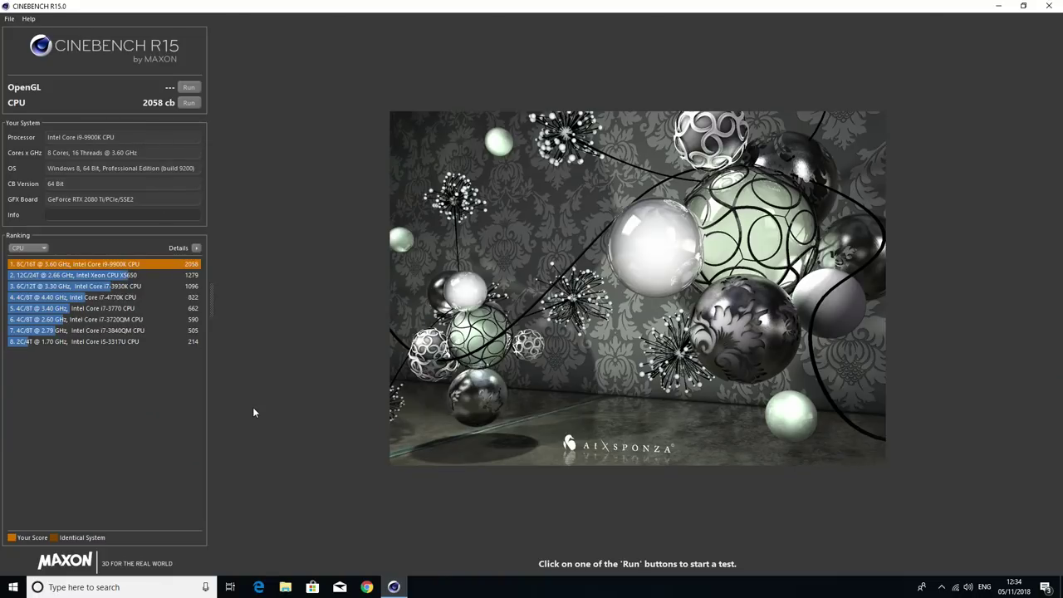
click(189, 103)
click(998, 6)
double_click(21, 189)
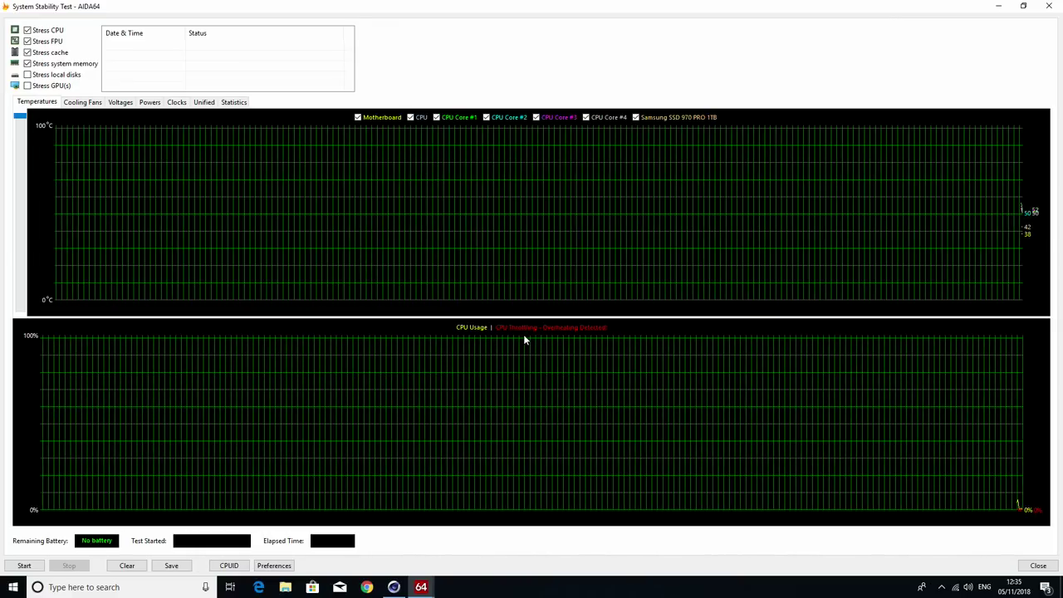
Return to Cinebench, run the CPU benchmark again and bring System Stability Test to the front to monitor the run
click(421, 587)
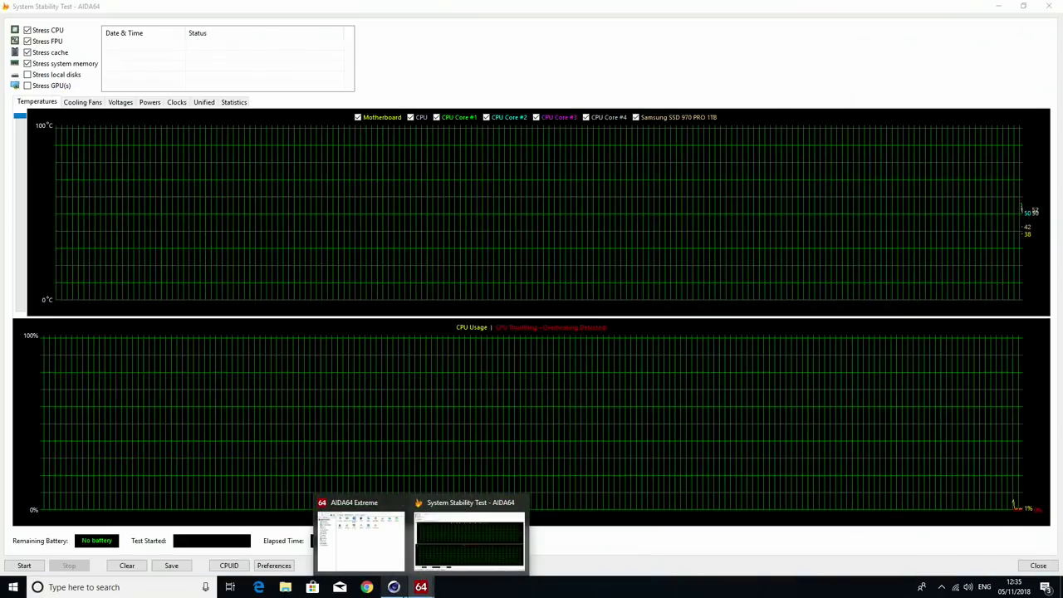
click(394, 587)
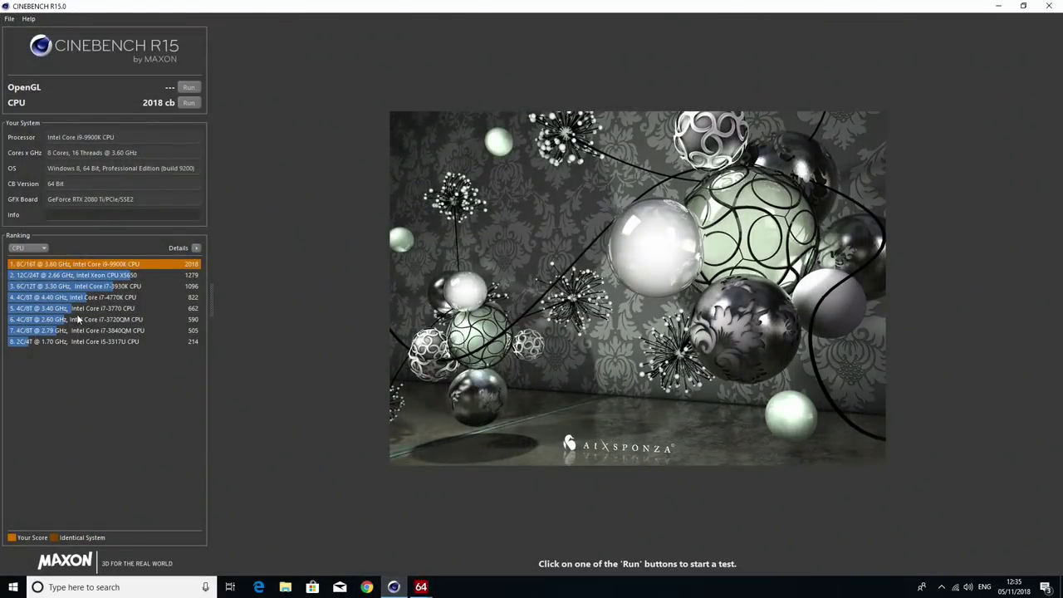
click(189, 103)
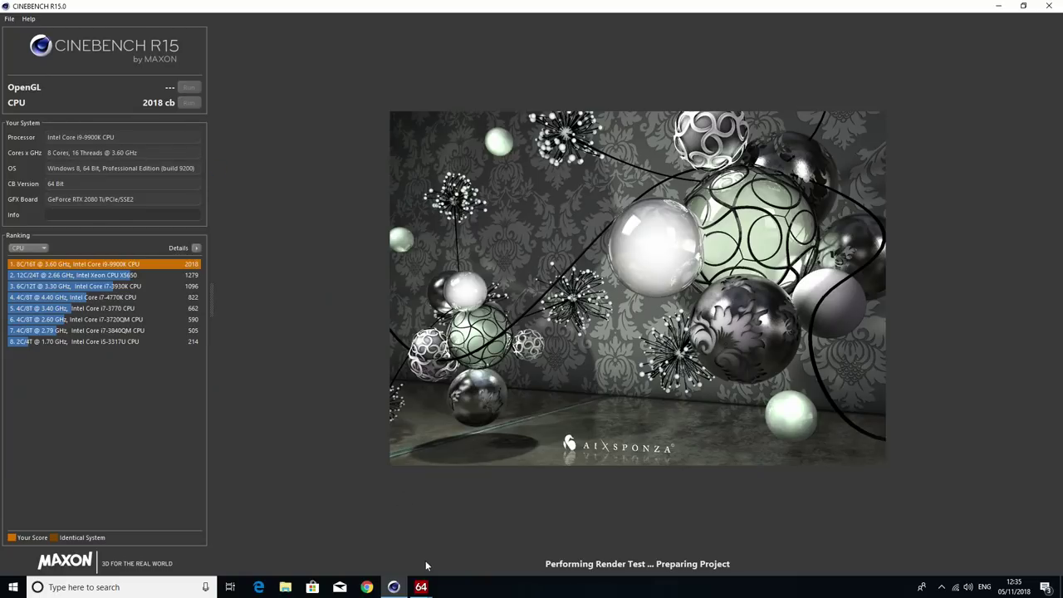
click(421, 587)
click(484, 510)
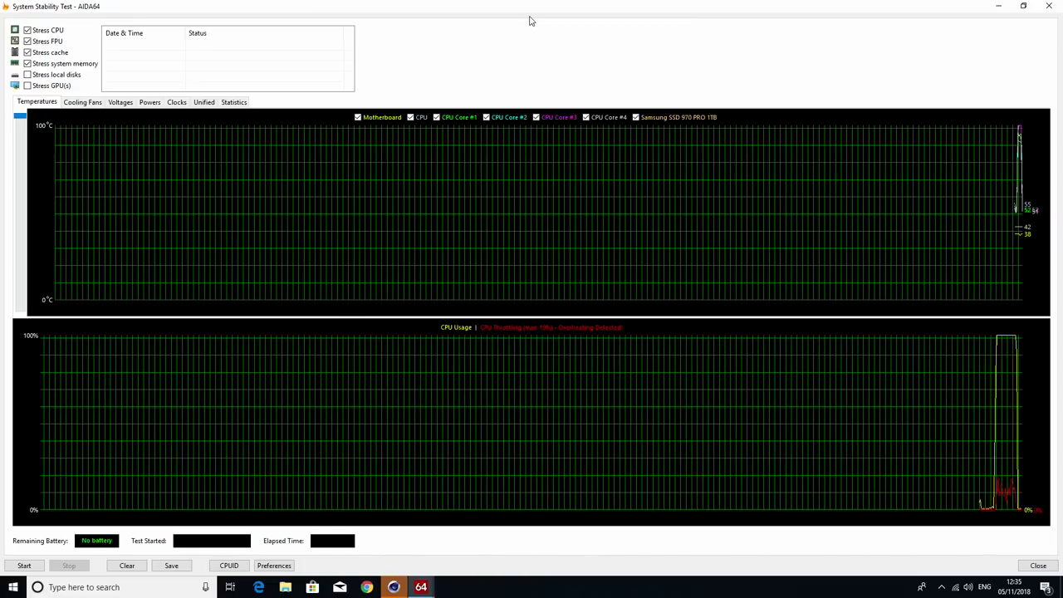
Repeat the Cinebench CPU benchmark and compare its score with the temperature and throttling graphs in System Stability Test
click(396, 588)
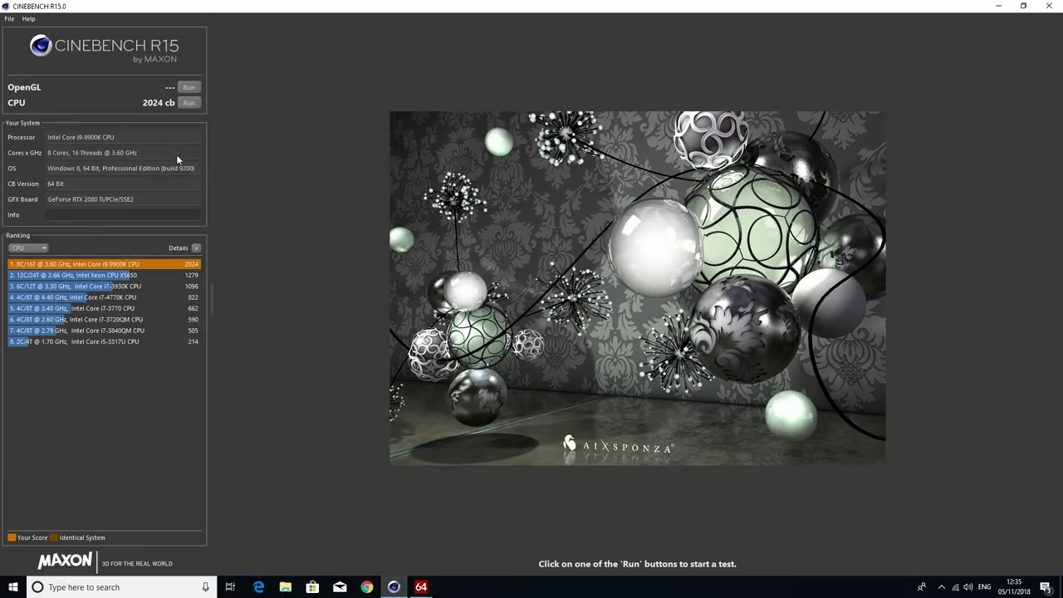
click(189, 103)
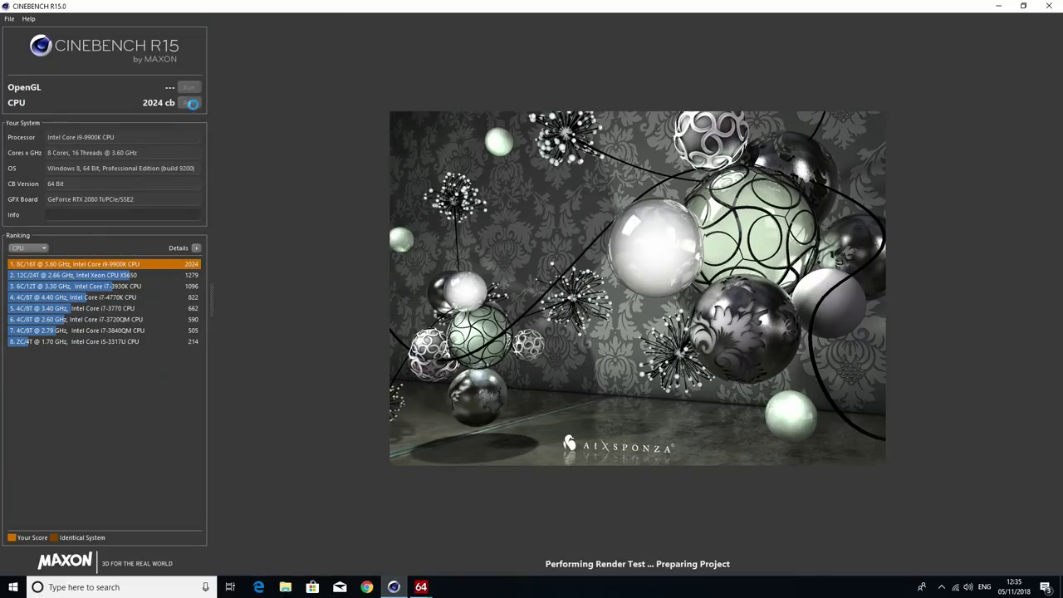
mouse_move(421, 588)
click(487, 499)
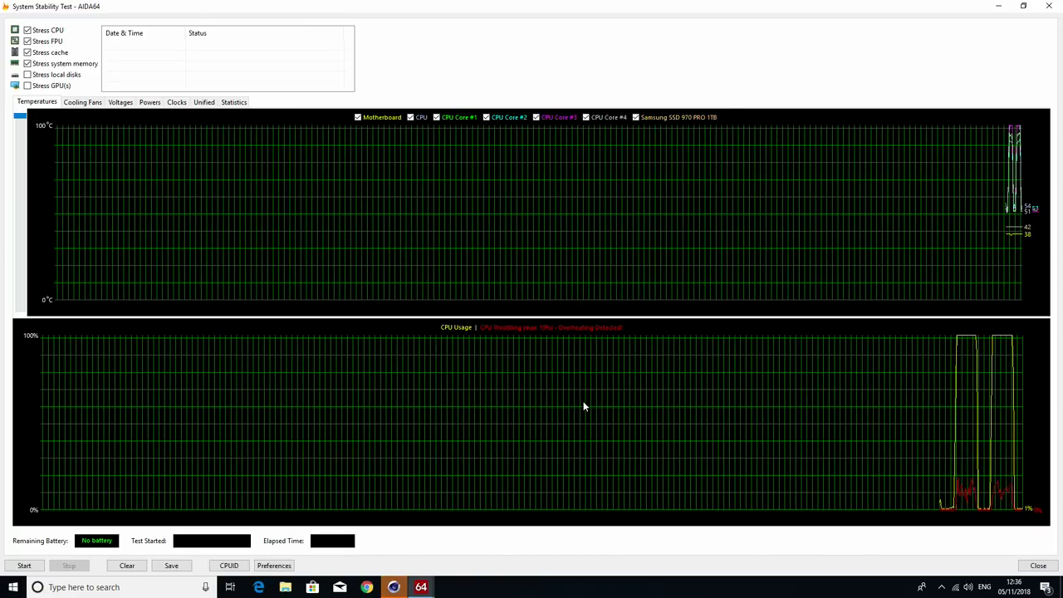
click(394, 587)
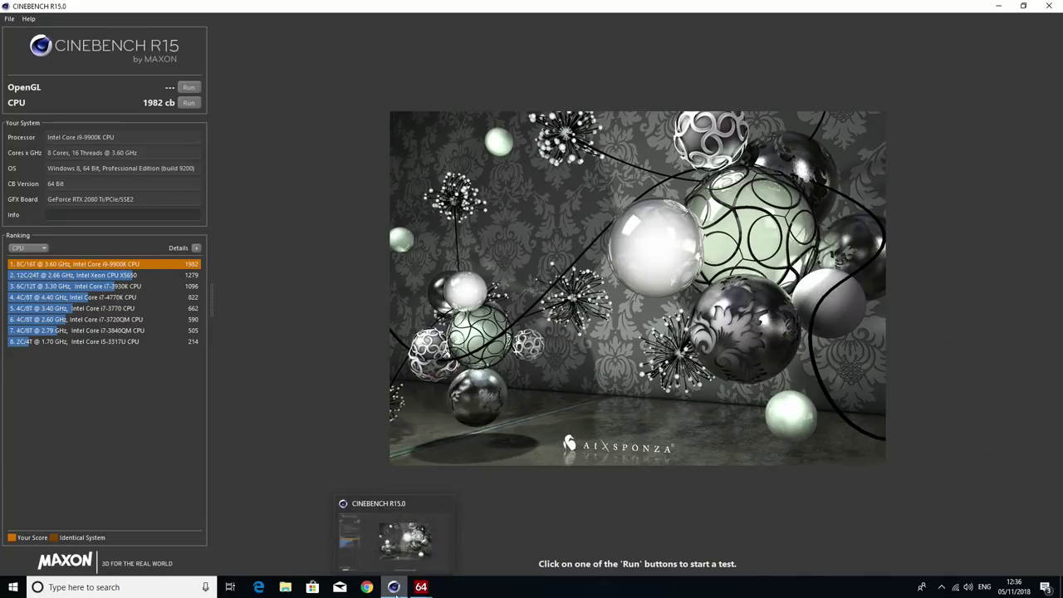
click(421, 587)
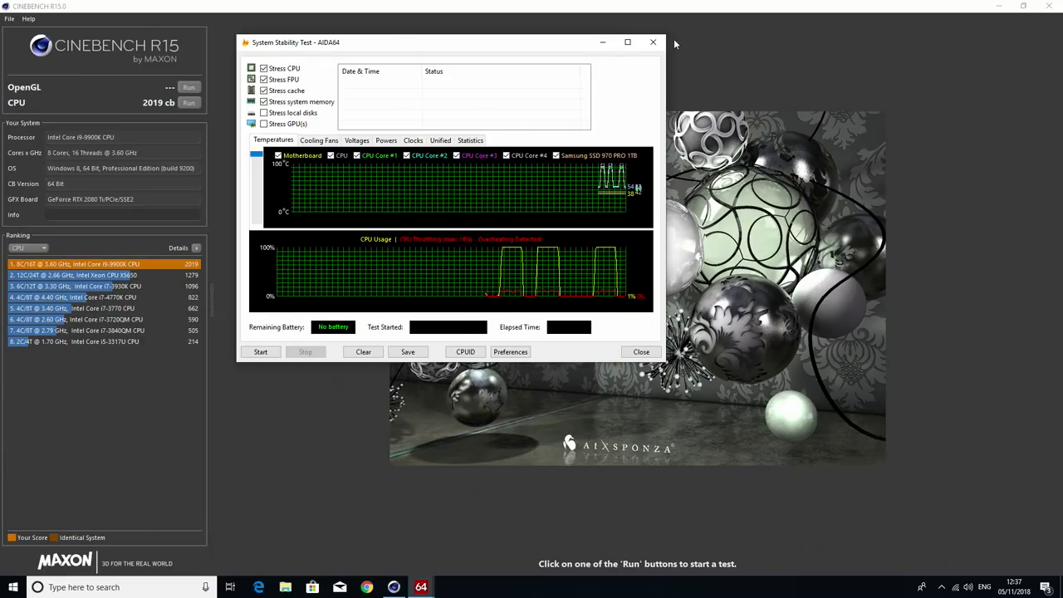
Minimize Cinebench and the main AIDA64 window, and start the stability test in a maximized System Stability Test window
click(996, 8)
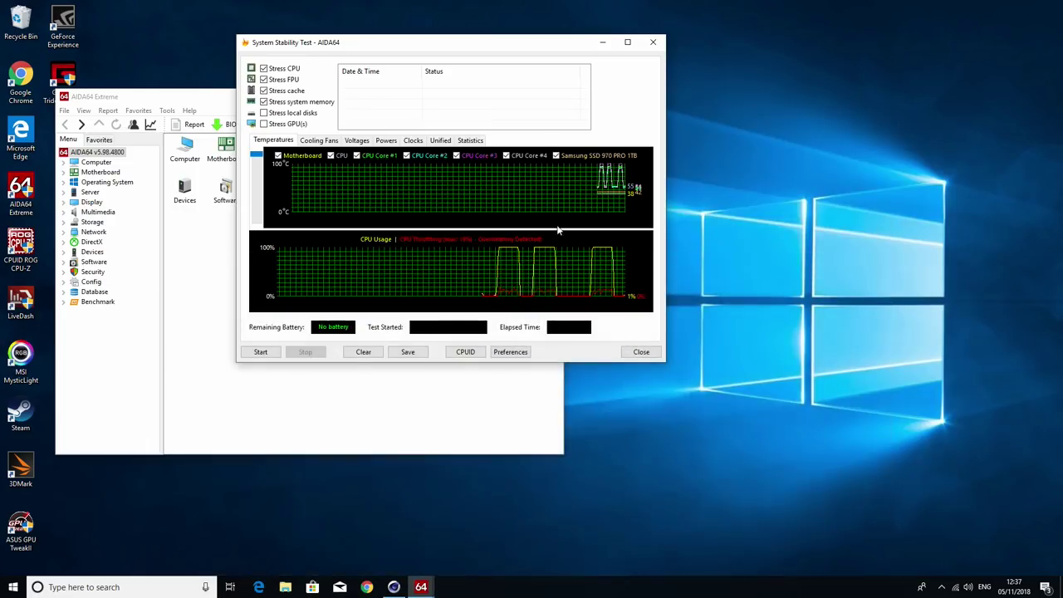
click(197, 100)
click(503, 96)
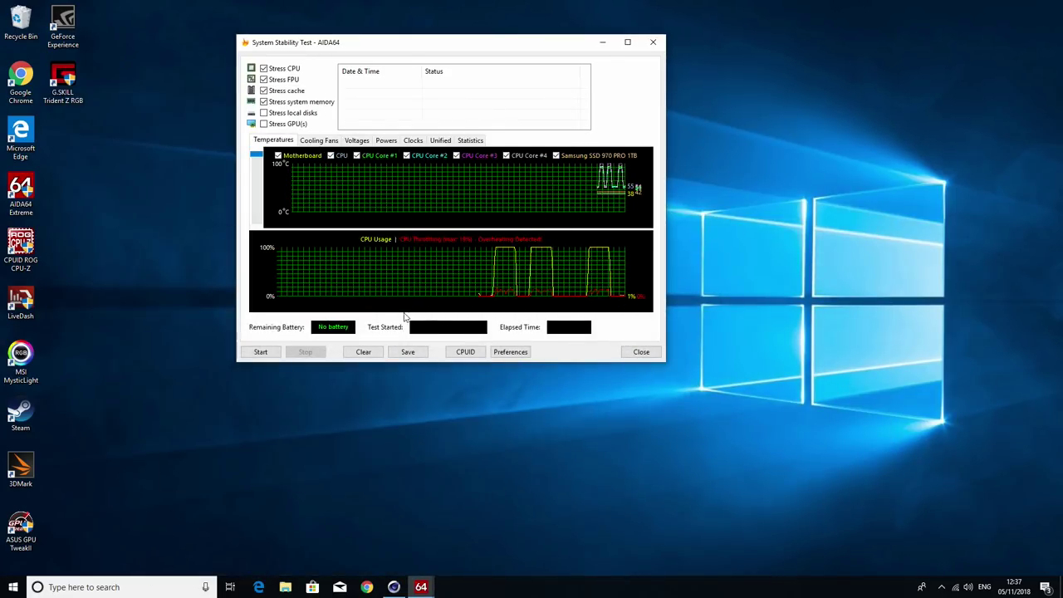
click(627, 41)
key(alt+s)
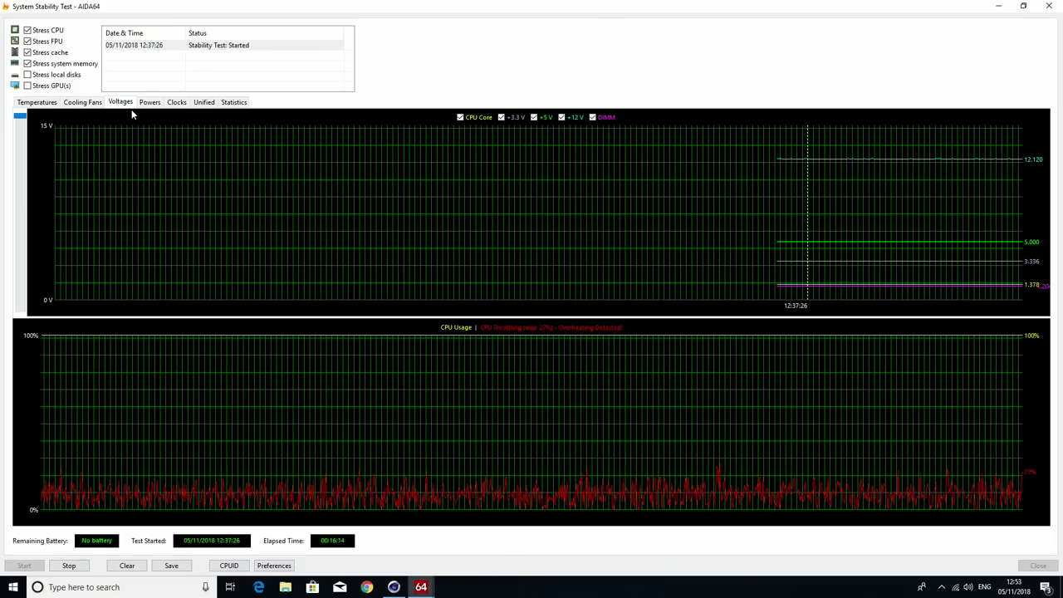
Examine the CPU power and clock graphs of the running stability test
click(150, 103)
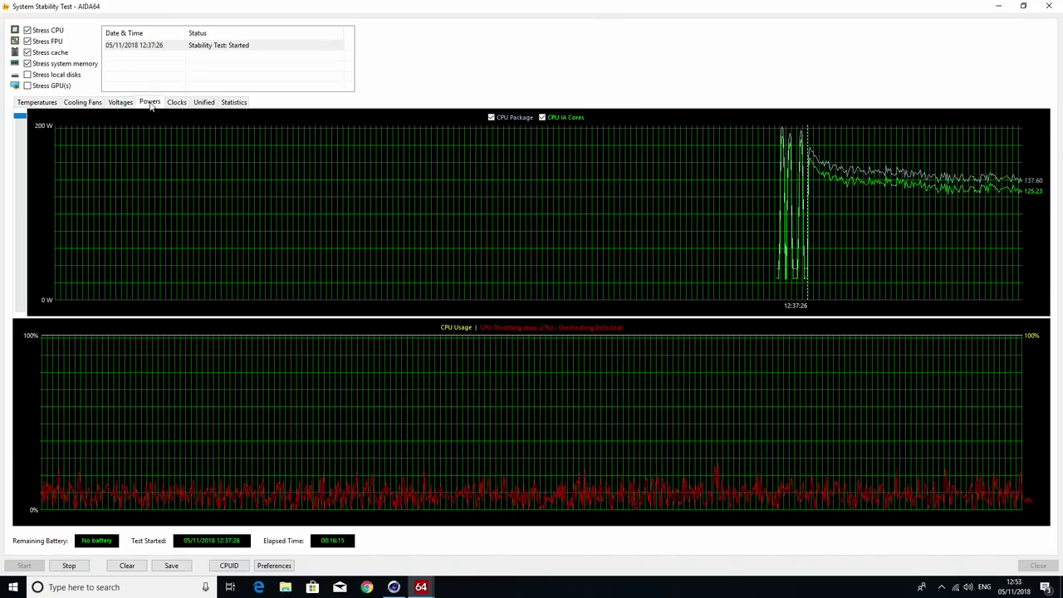
click(176, 102)
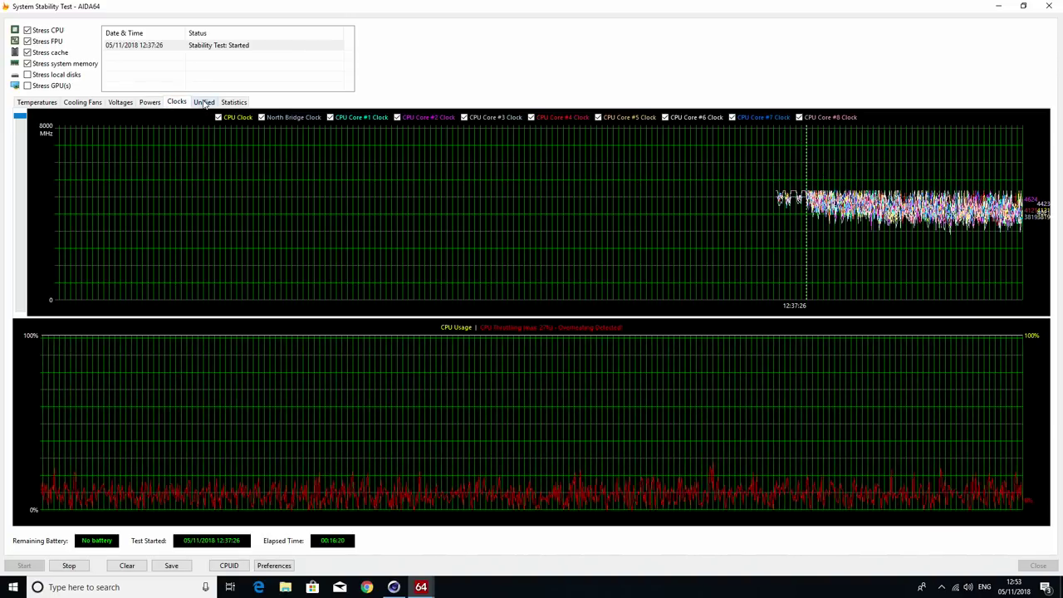
Review the unified graph and sensor statistics, then stop the stability test and return to the temperature graph
click(204, 102)
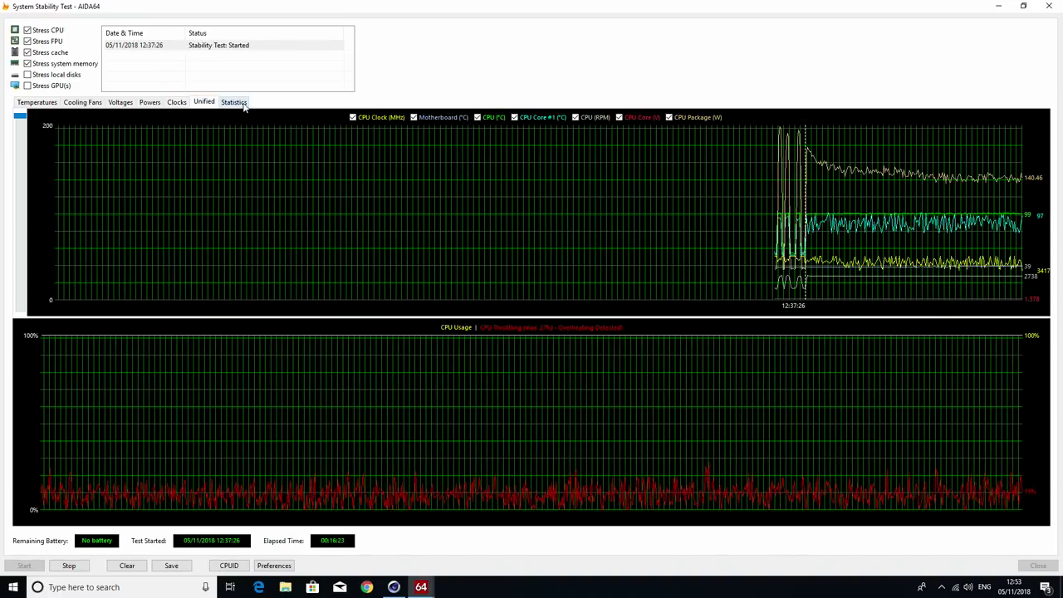
click(236, 102)
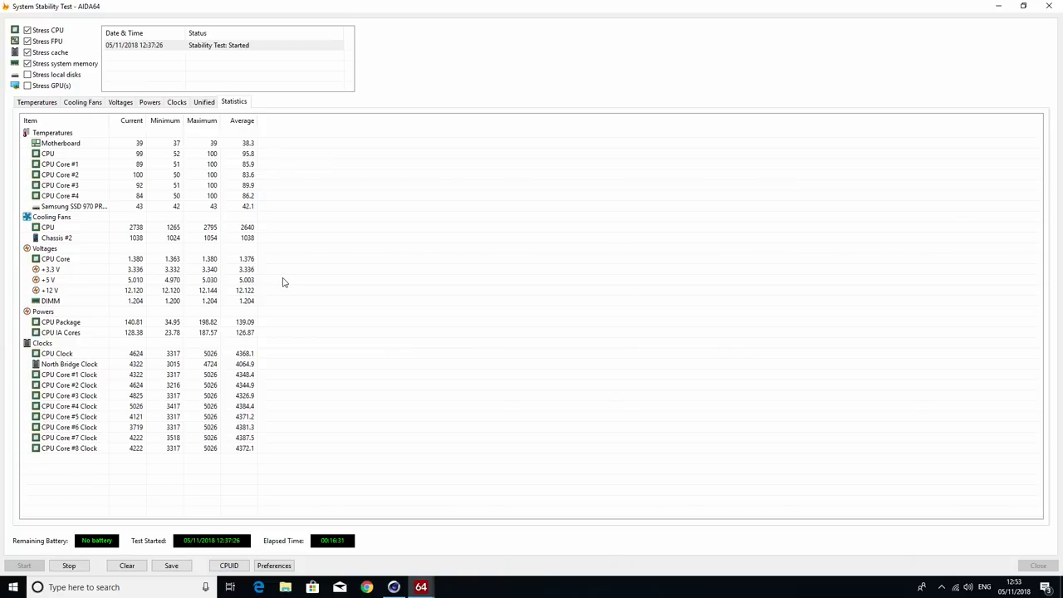
click(83, 567)
click(31, 103)
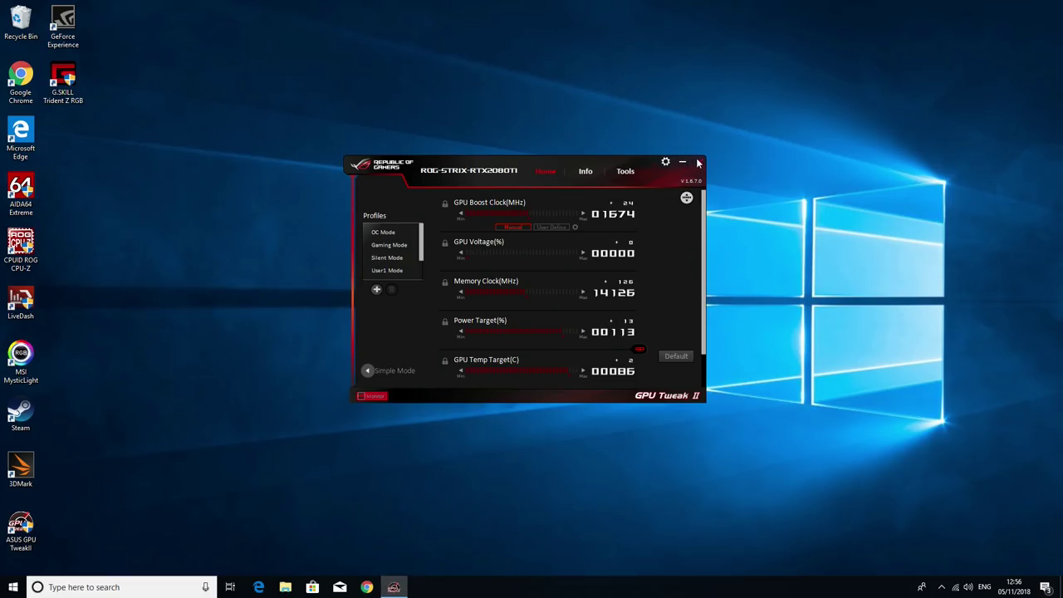
Close GPU Tweak II, open ROG CPU-Z with administrator permission to check the processor details, and close it
click(699, 163)
double_click(34, 256)
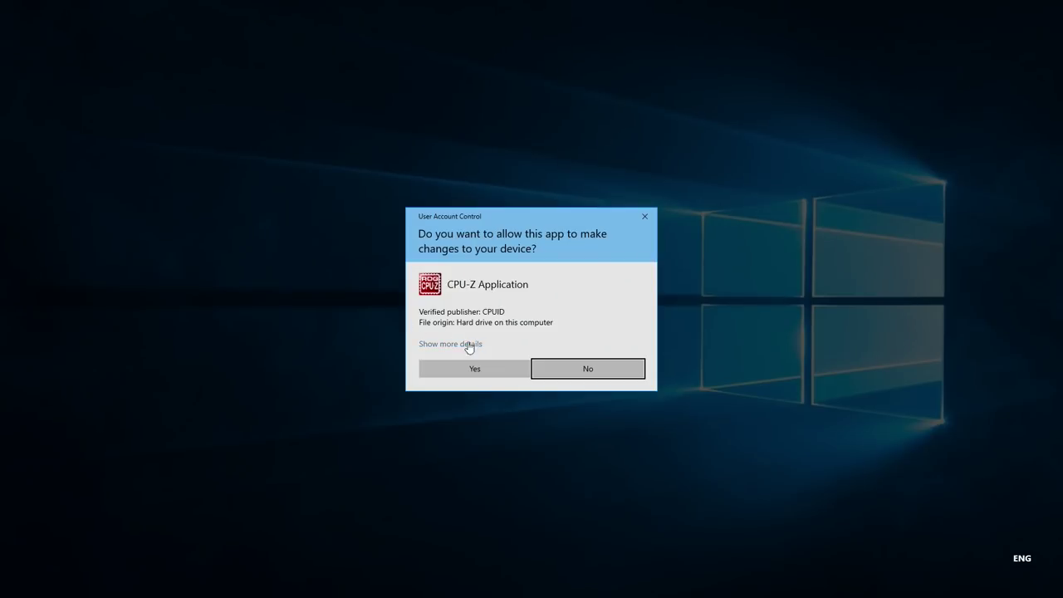
click(468, 366)
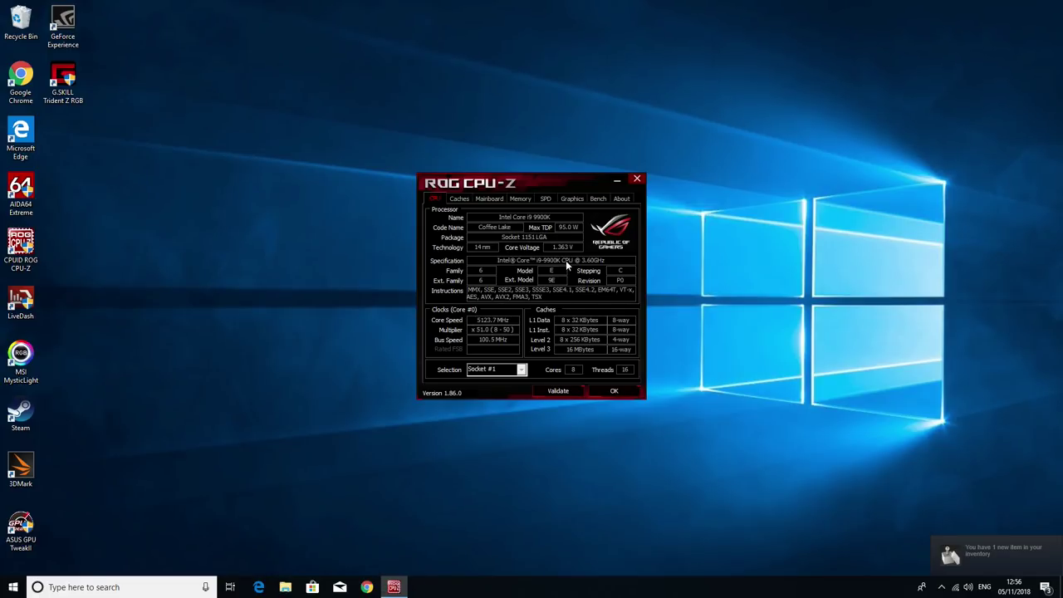
click(637, 181)
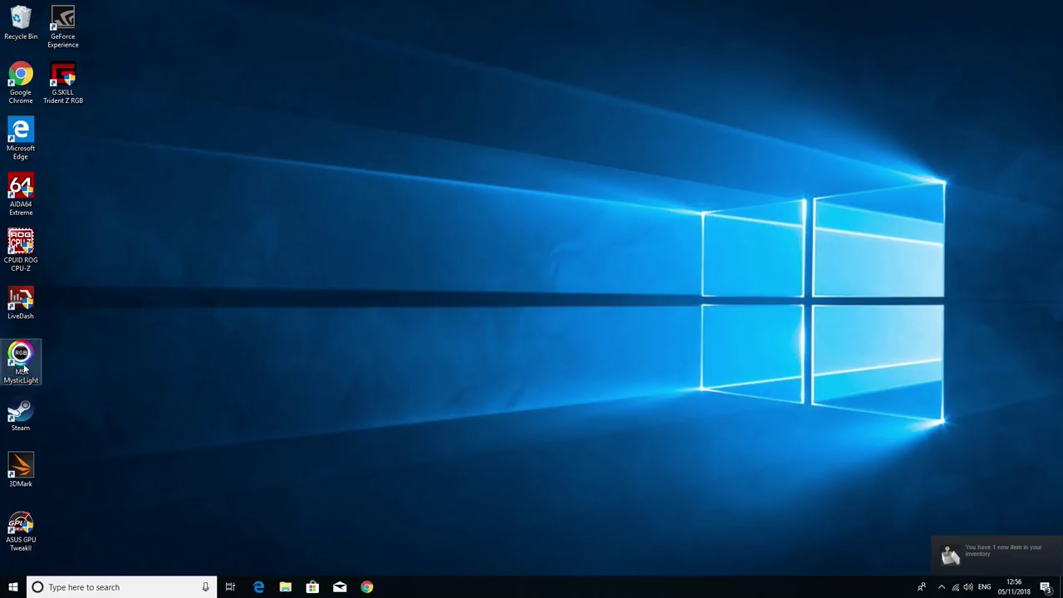
Open Cinebench R15 through File Explorer, run the CPU benchmark twice and minimize the window
click(285, 587)
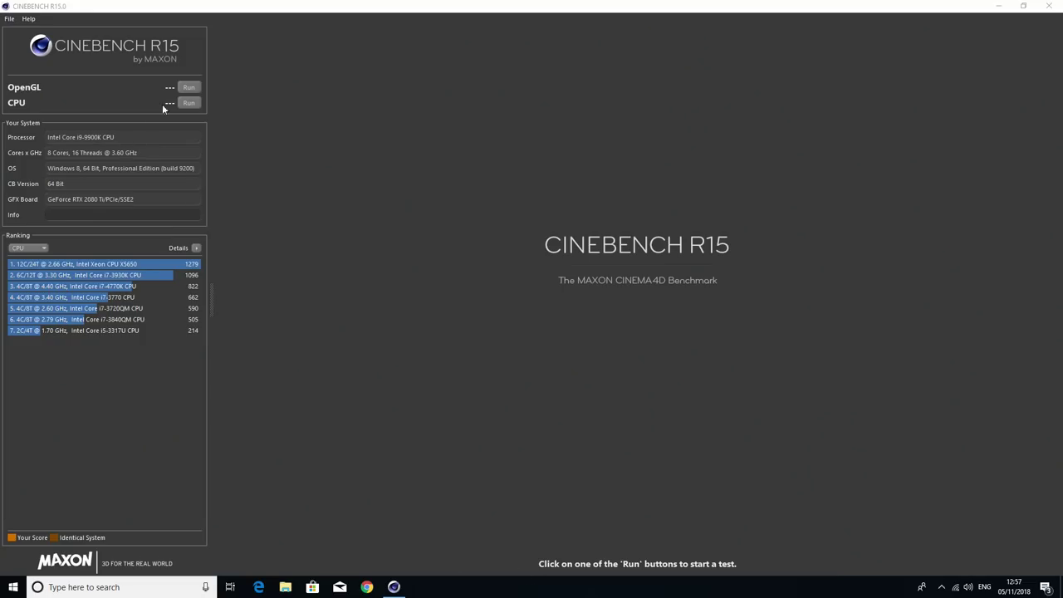
click(188, 103)
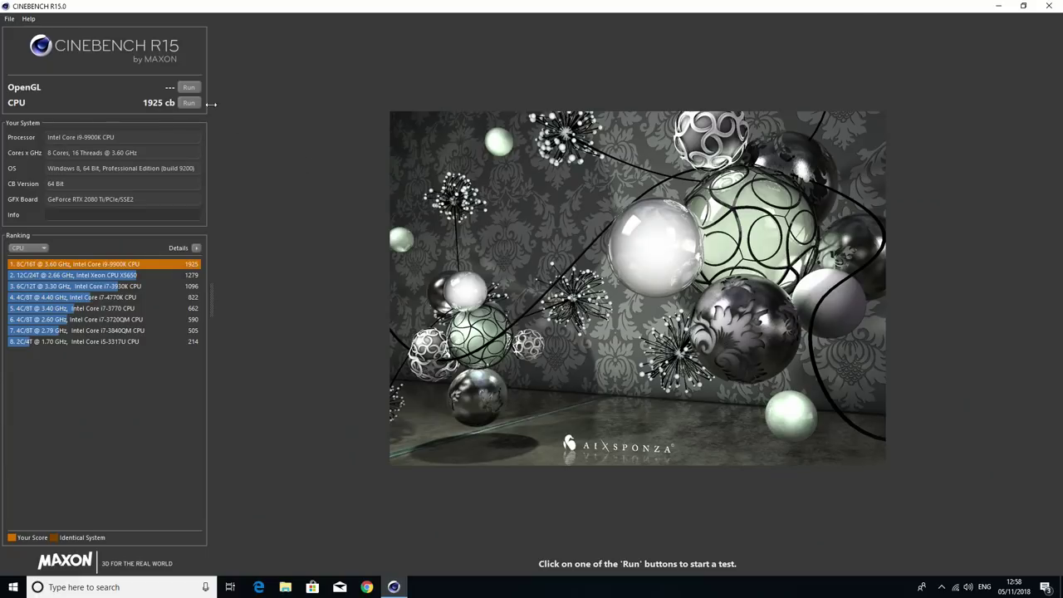
click(189, 102)
click(999, 7)
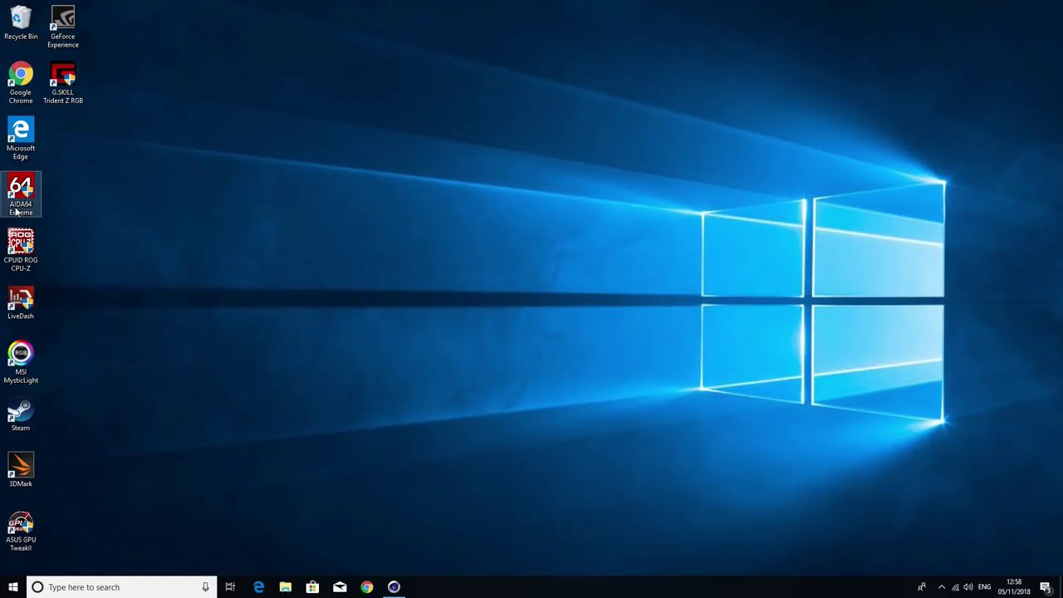
Run the Cinebench CPU benchmark again and bring System Stability Test to the front to monitor temperatures and throttling
click(393, 586)
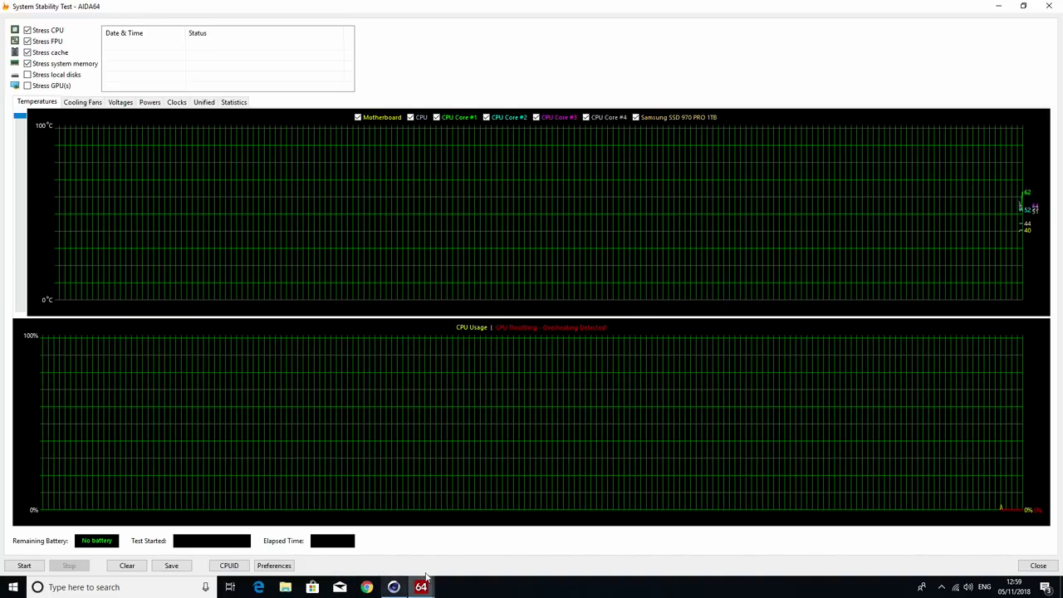
click(393, 587)
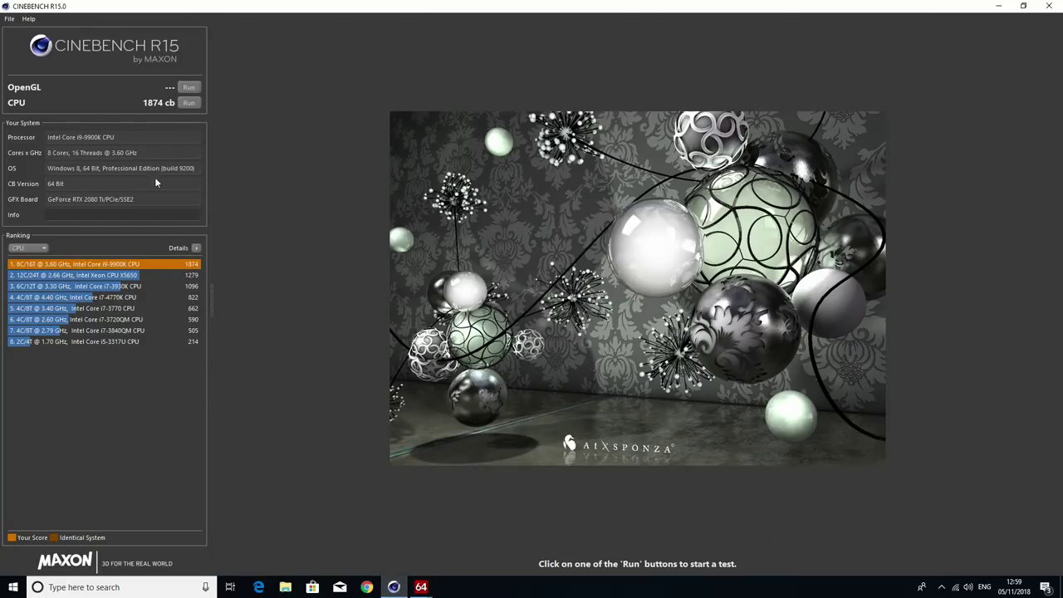
click(188, 104)
mouse_move(421, 587)
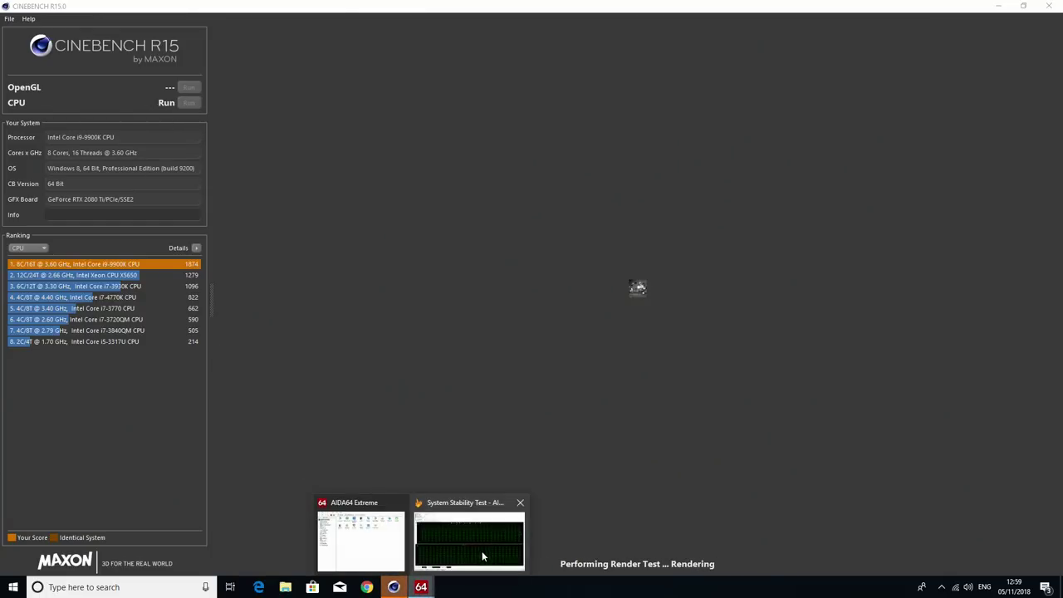
click(465, 544)
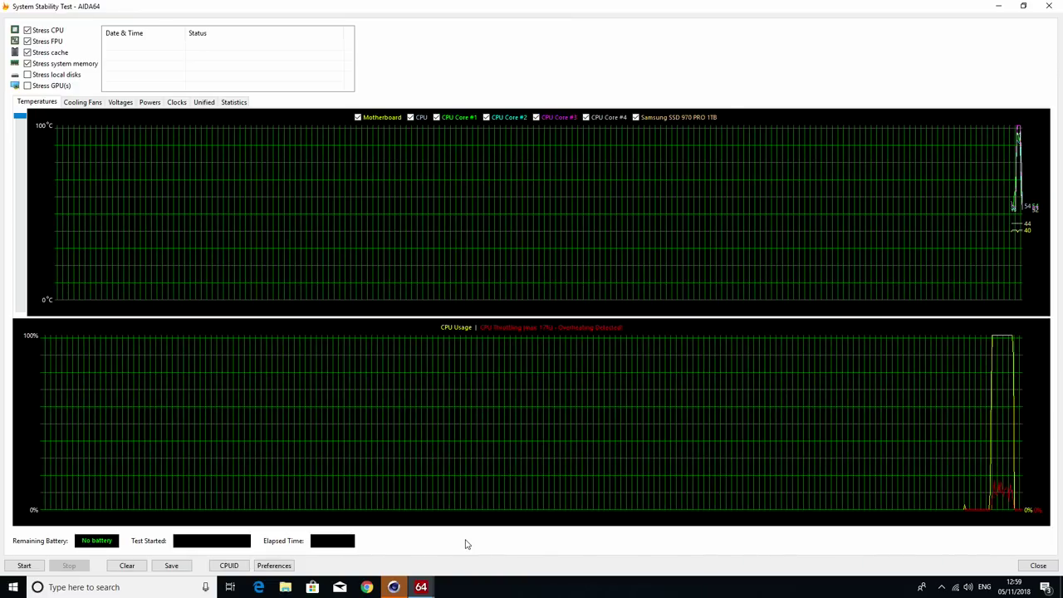
Check the Cinebench score, repeat the CPU benchmark and return to Cinebench for the new score
click(394, 587)
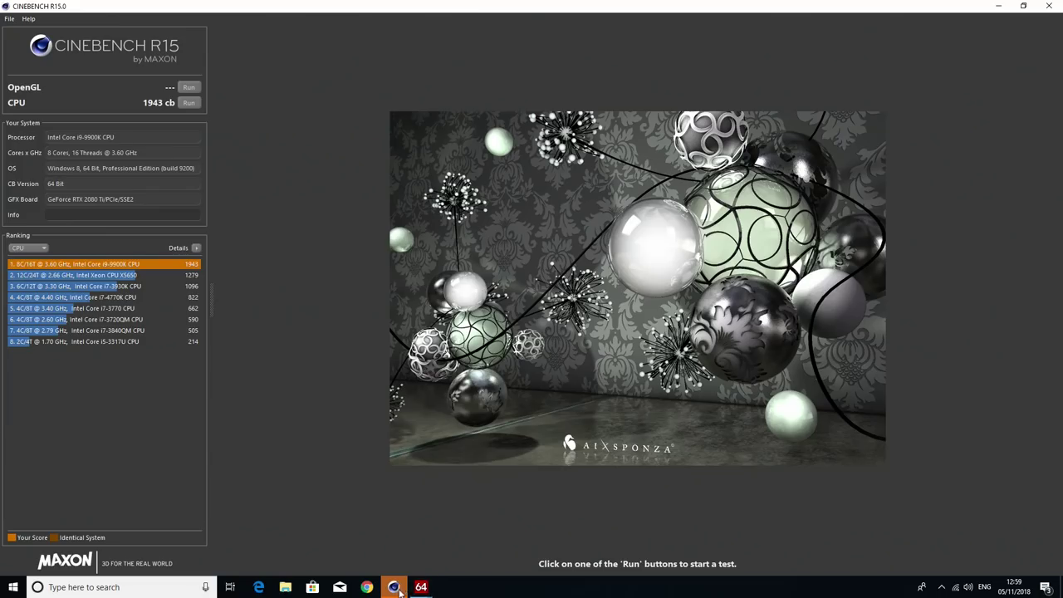
click(188, 103)
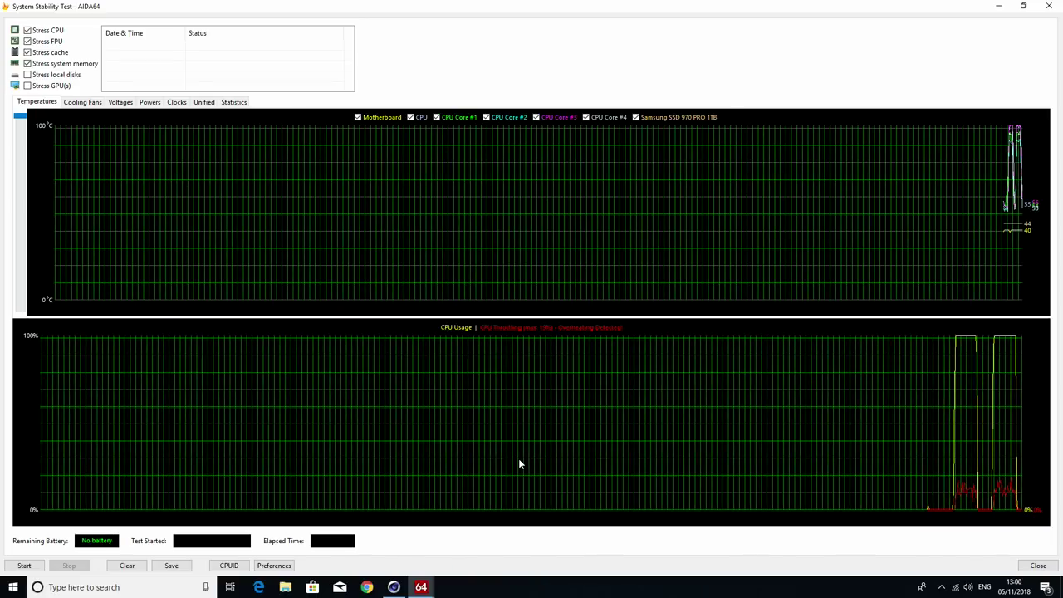
click(393, 587)
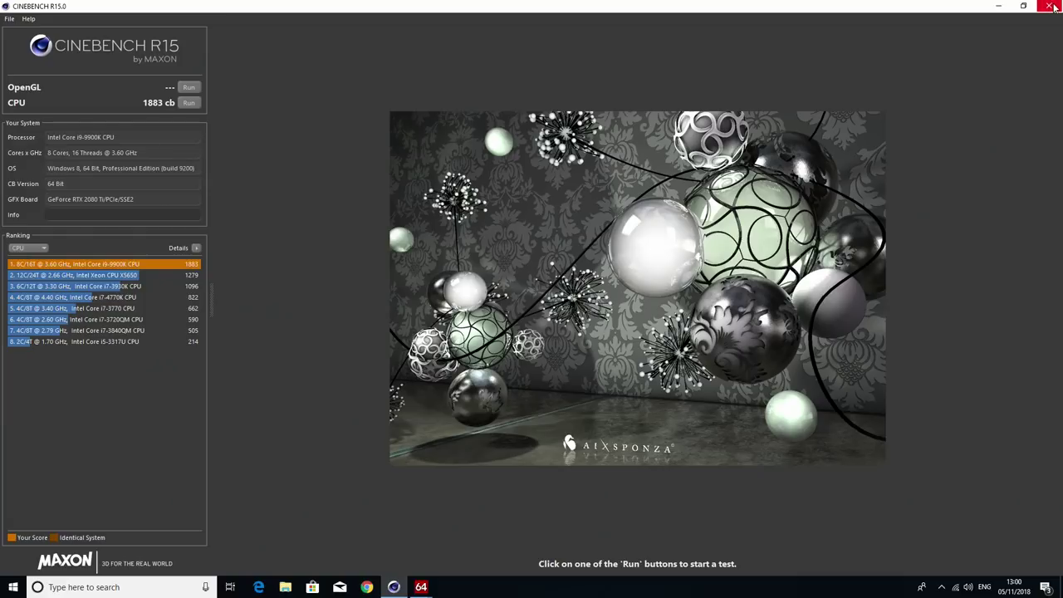
Restore Cinebench to a smaller window over the stability graphs, rerun the CPU benchmark and minimize it
click(1023, 6)
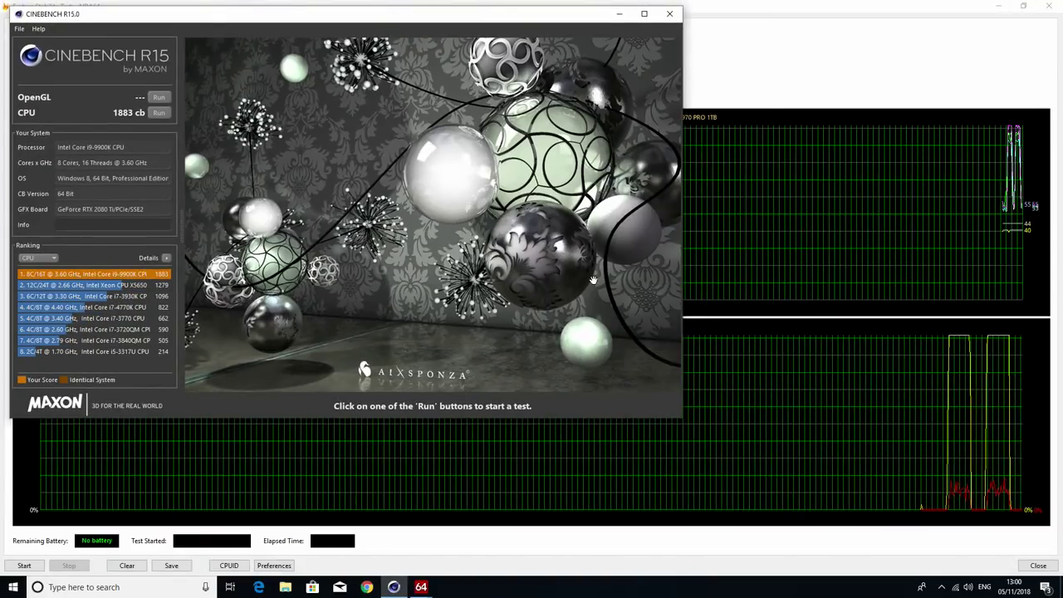
click(160, 113)
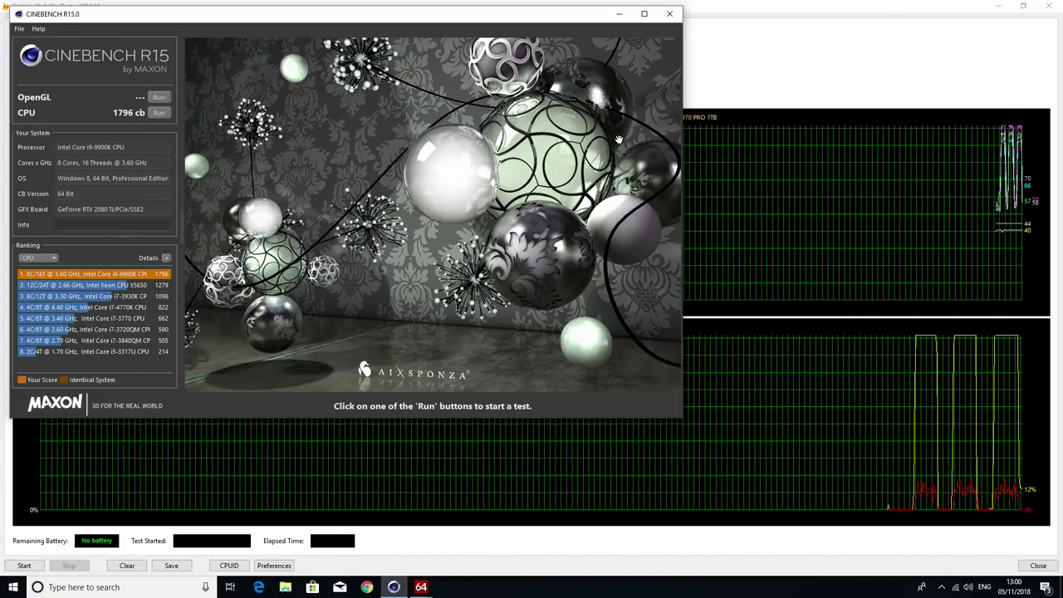
click(619, 13)
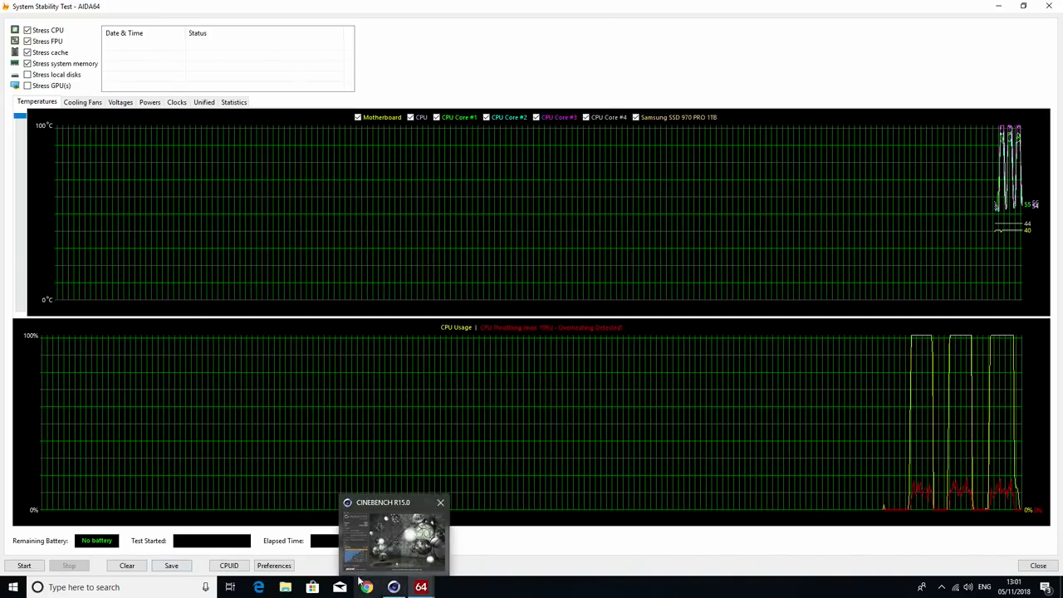
Close Cinebench with its benchmark score saved, and start the stability test with CPU, FPU, cache and system memory stressed
click(392, 588)
right_click(392, 588)
click(365, 563)
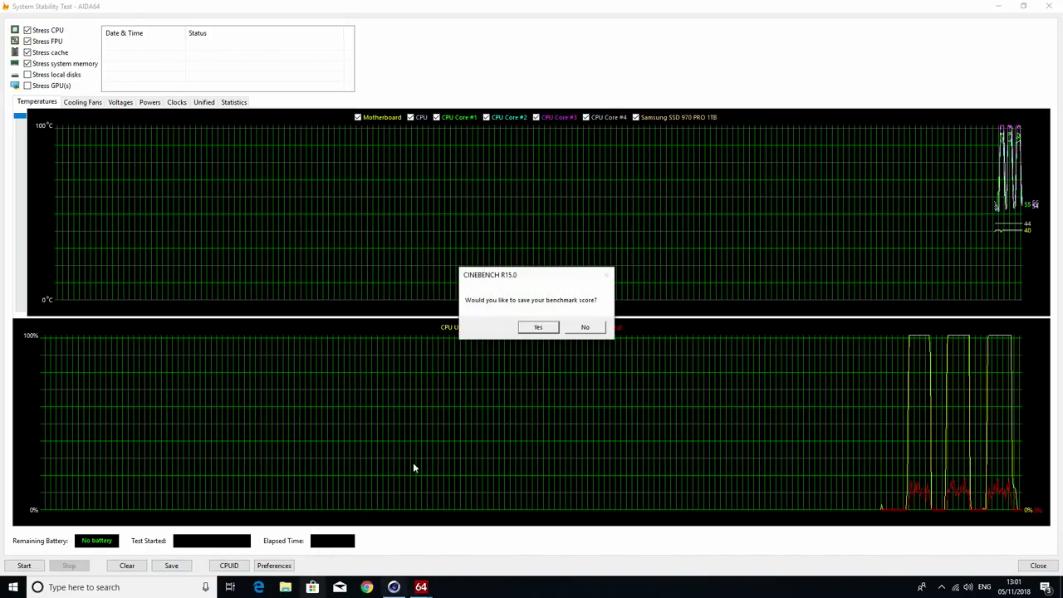
click(521, 327)
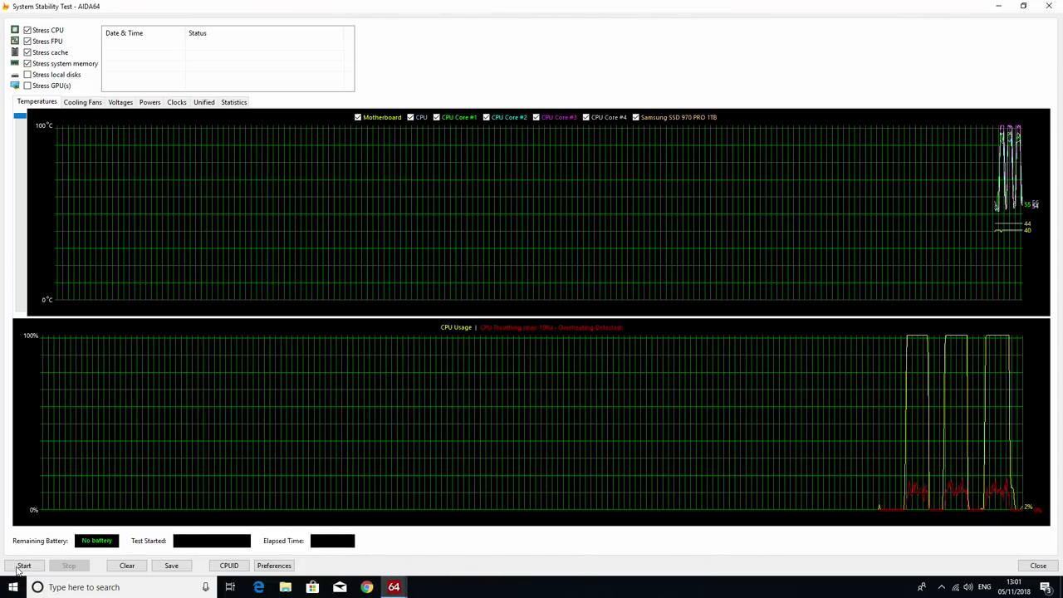
click(24, 565)
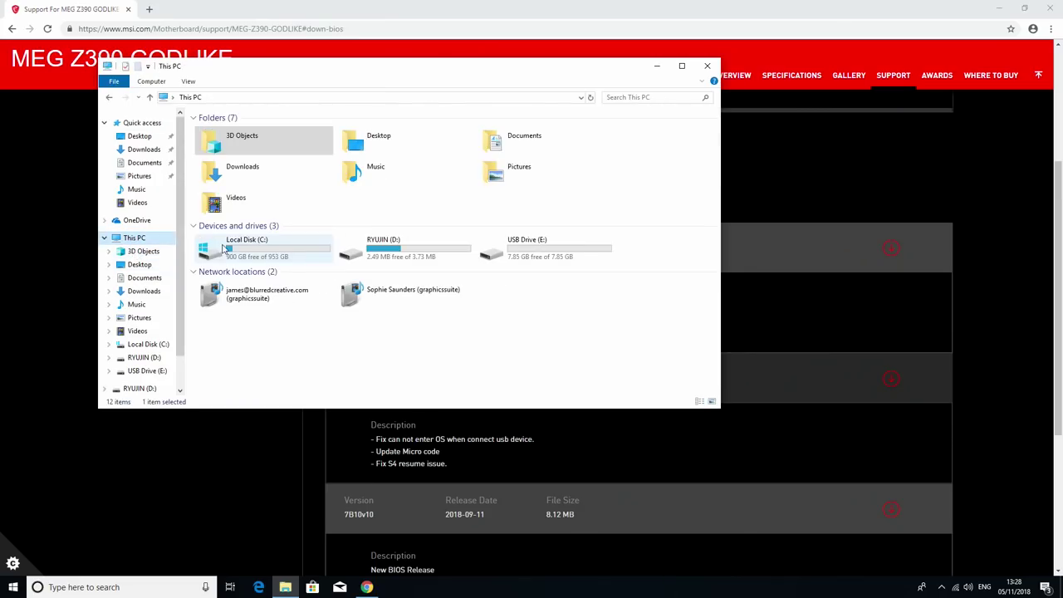
Check the contents of USB Drive (E:) and review the AMI BIOS releases on the MEG Z390 GODLIKE support page
double_click(546, 251)
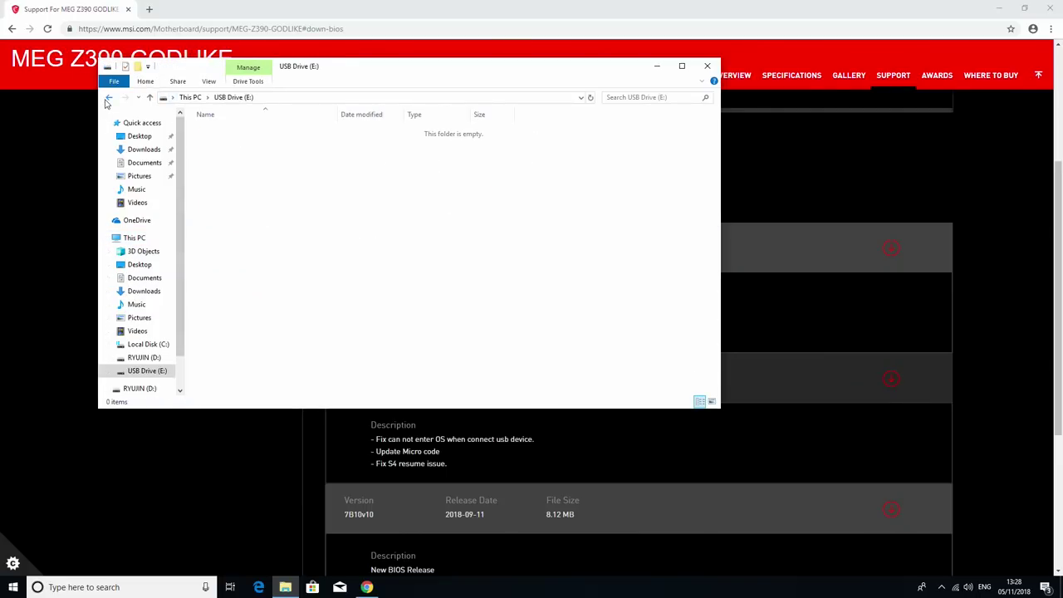
click(111, 98)
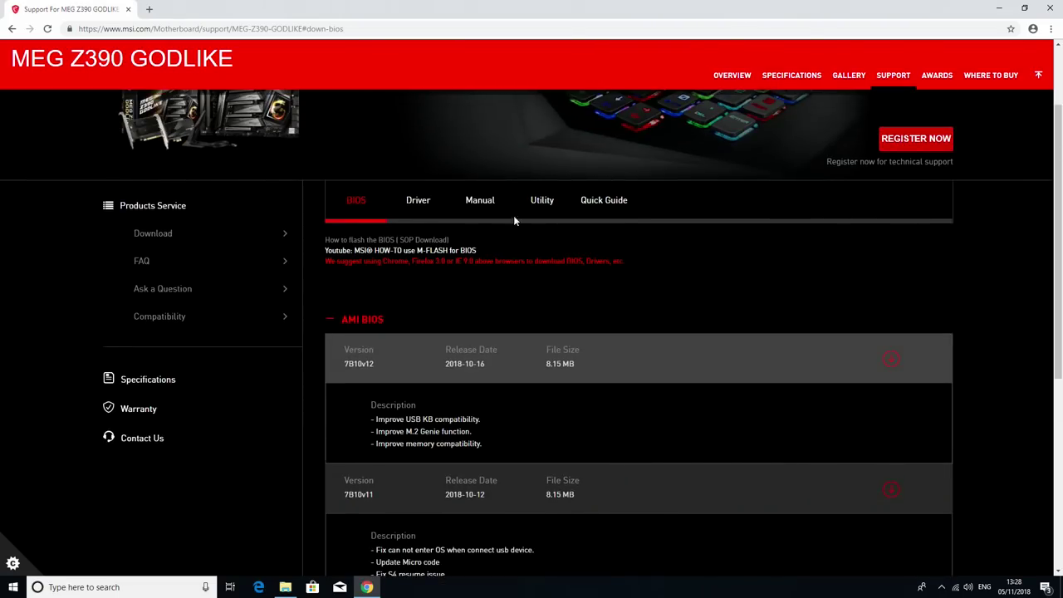
scroll(435, 307, up, 2)
scroll(306, 268, down, 3)
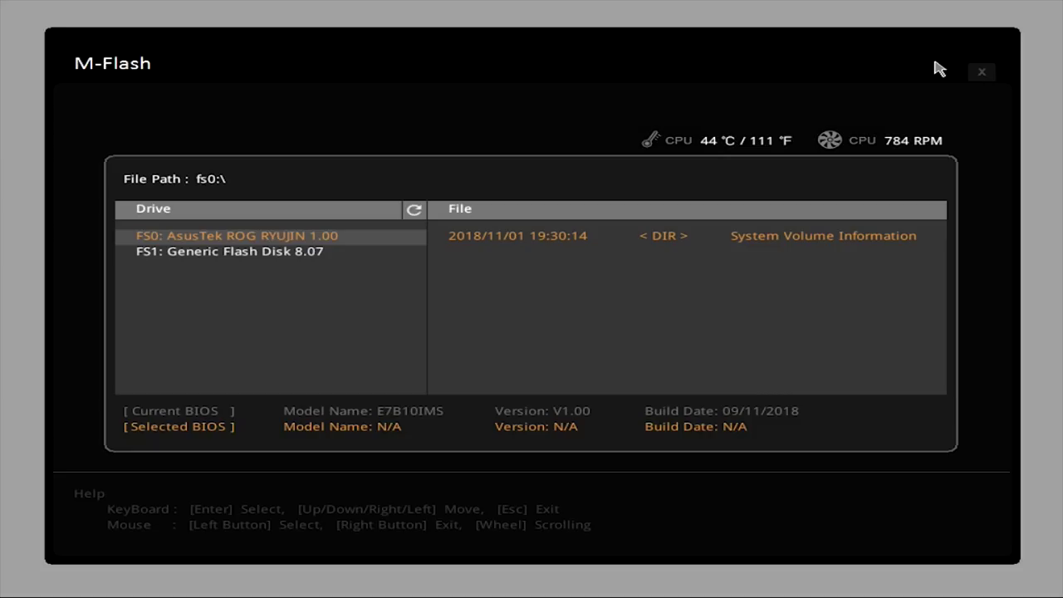
In M-Flash, select the BIOS file E7B10IMS.120 on the FS1 Generic Flash Disk and confirm the selection
key(Down)
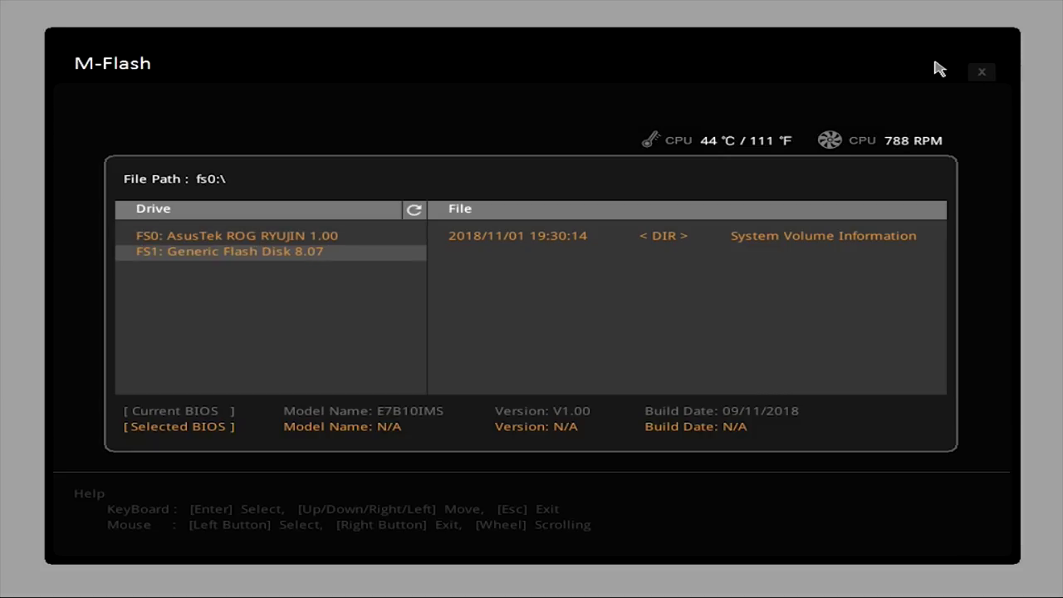
key(Up)
key(Down)
key(Return)
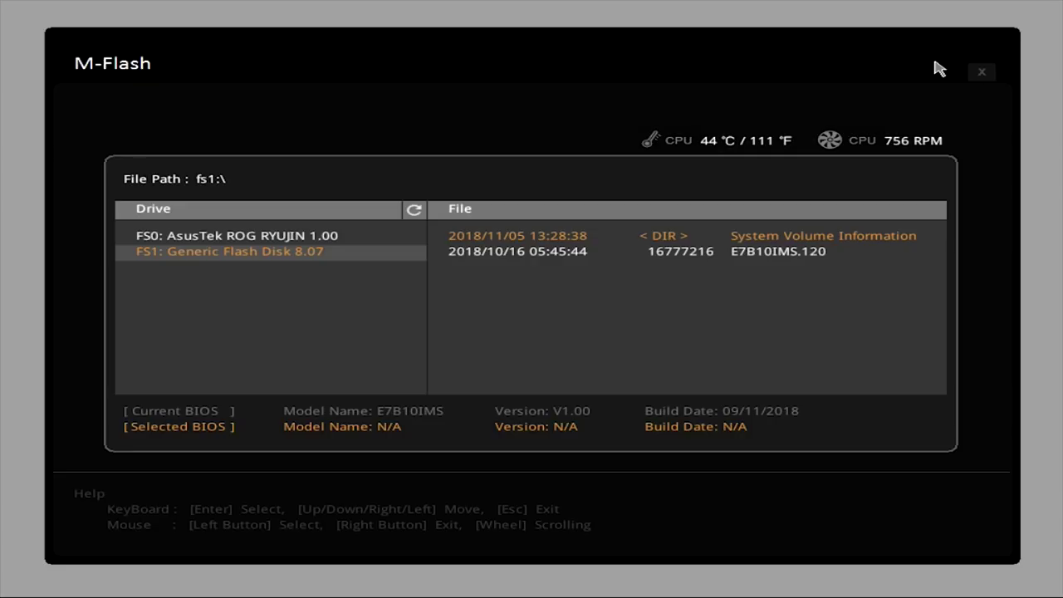
click(596, 251)
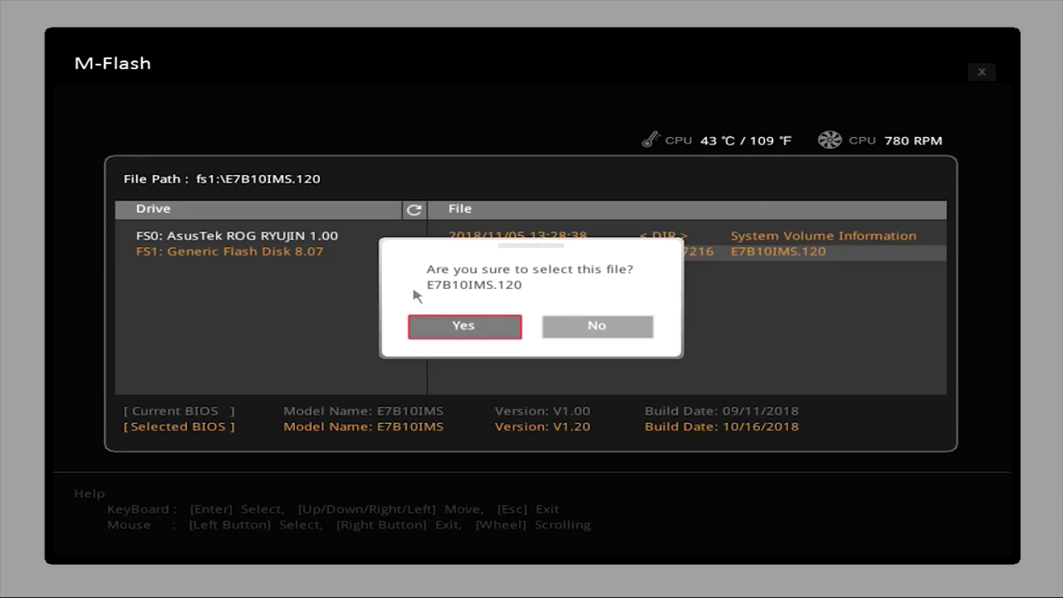
click(465, 327)
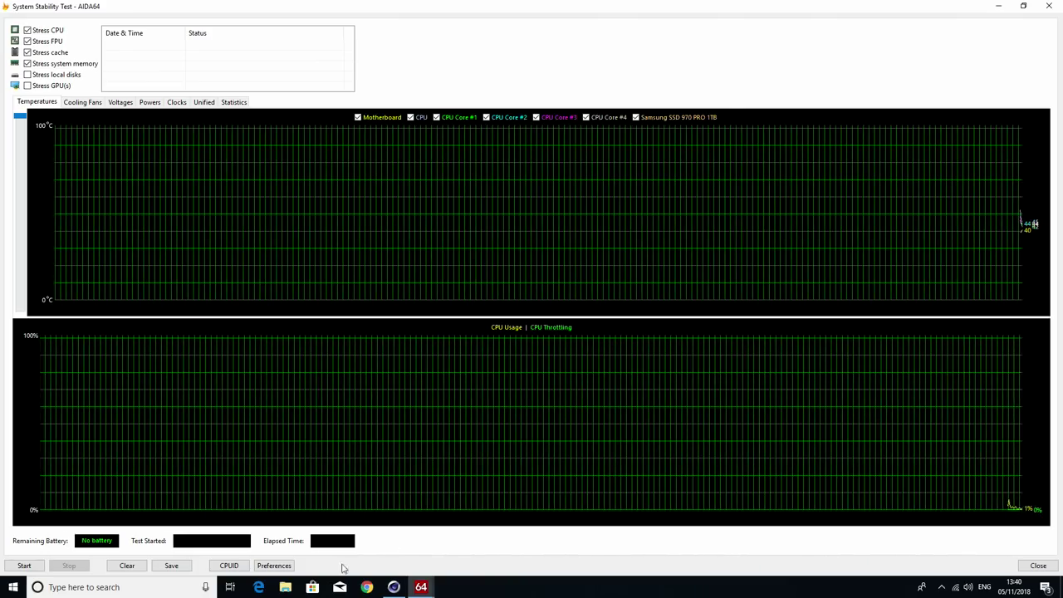
Switch to Cinebench, run the CPU benchmark and monitor its temperatures in System Stability Test
click(393, 587)
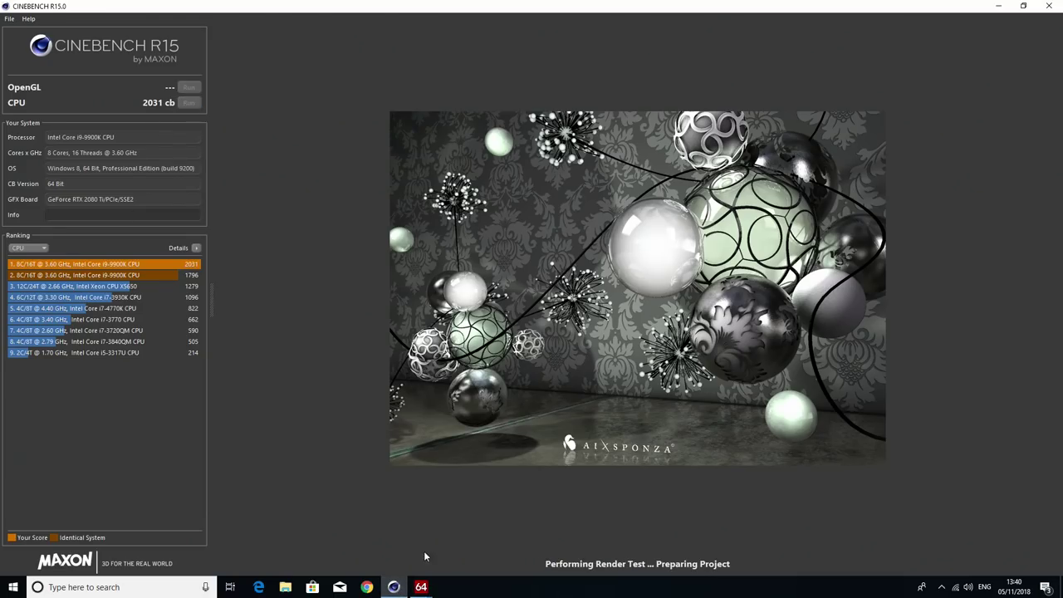
mouse_move(421, 587)
click(466, 505)
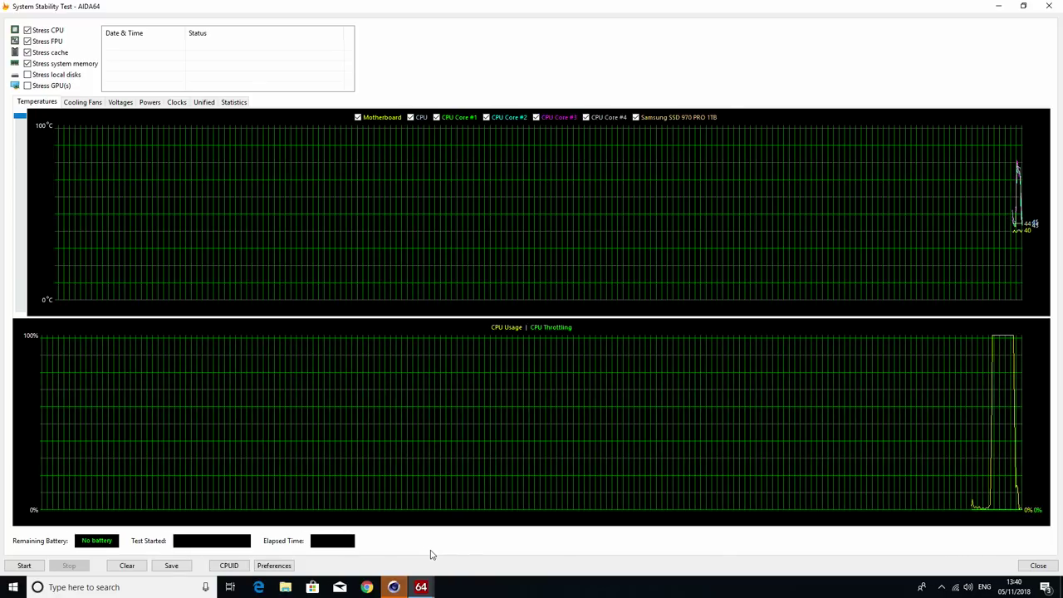
Rerun the Cinebench CPU benchmark and check its score alongside the temperature graph in System Stability Test
click(400, 588)
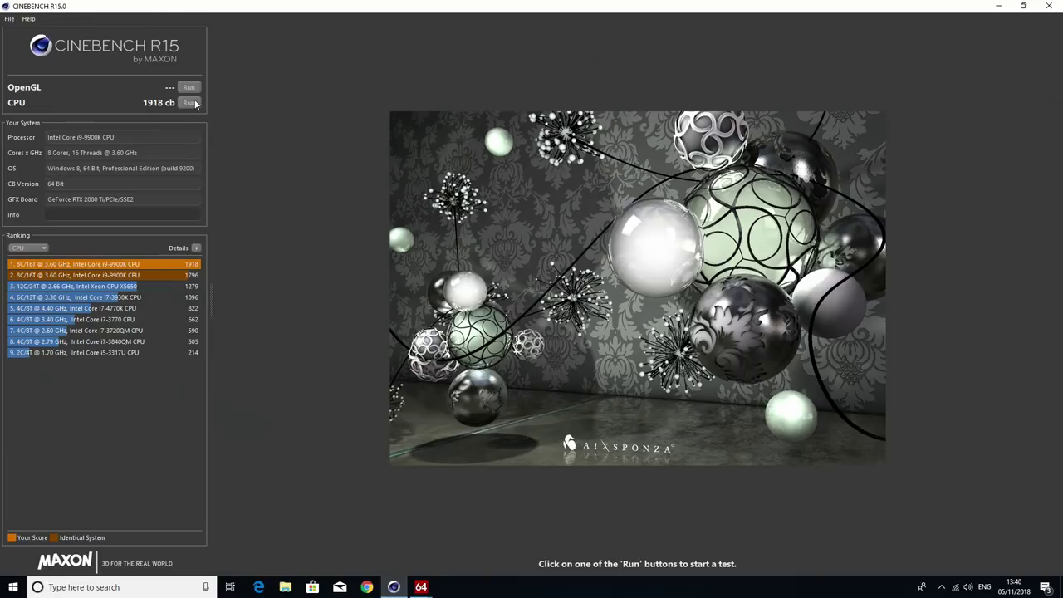
key(alt+Tab)
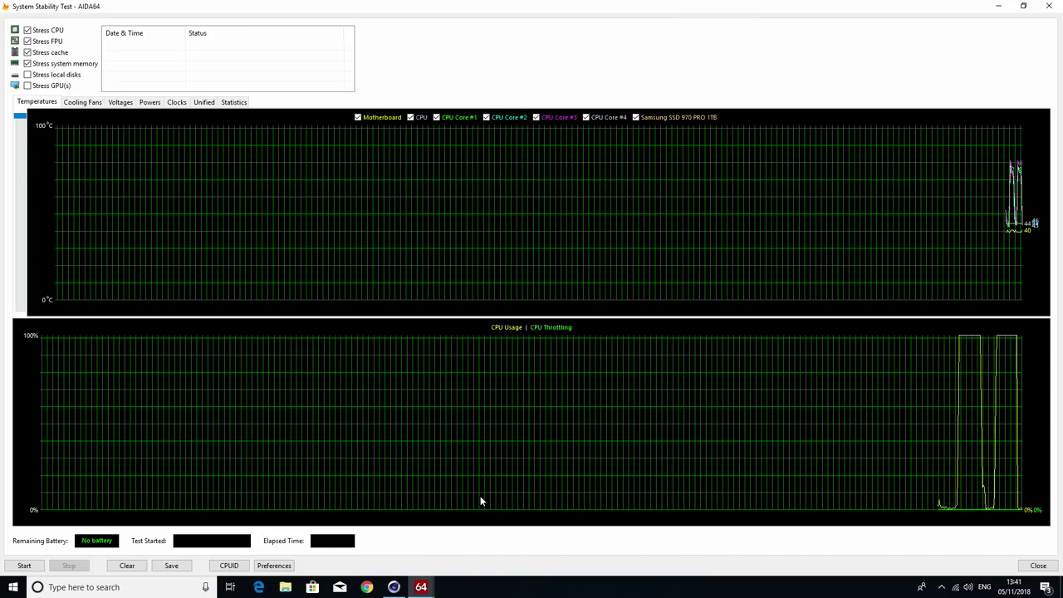
click(406, 590)
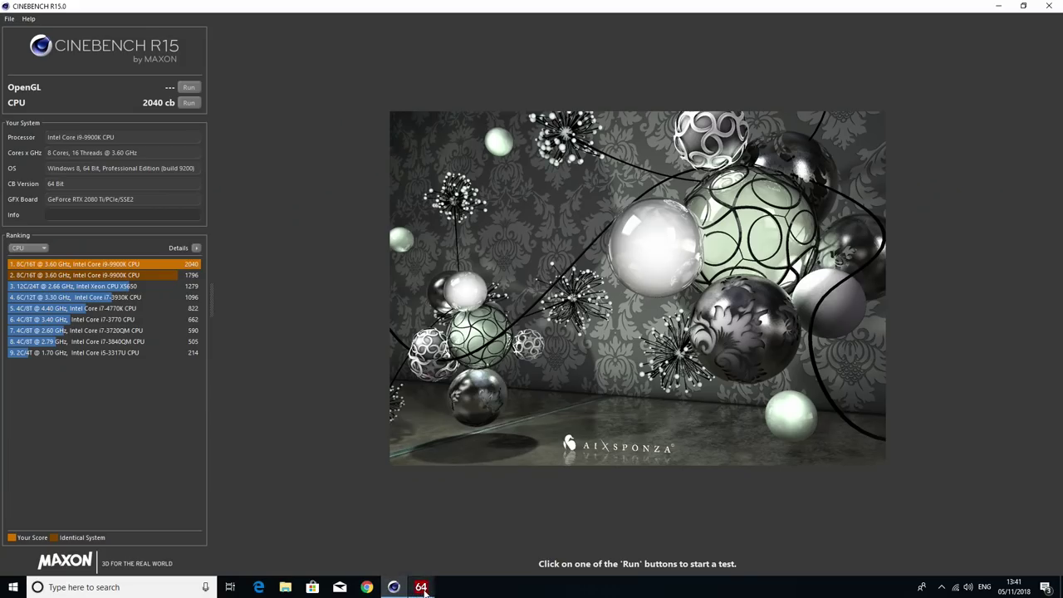
mouse_move(424, 588)
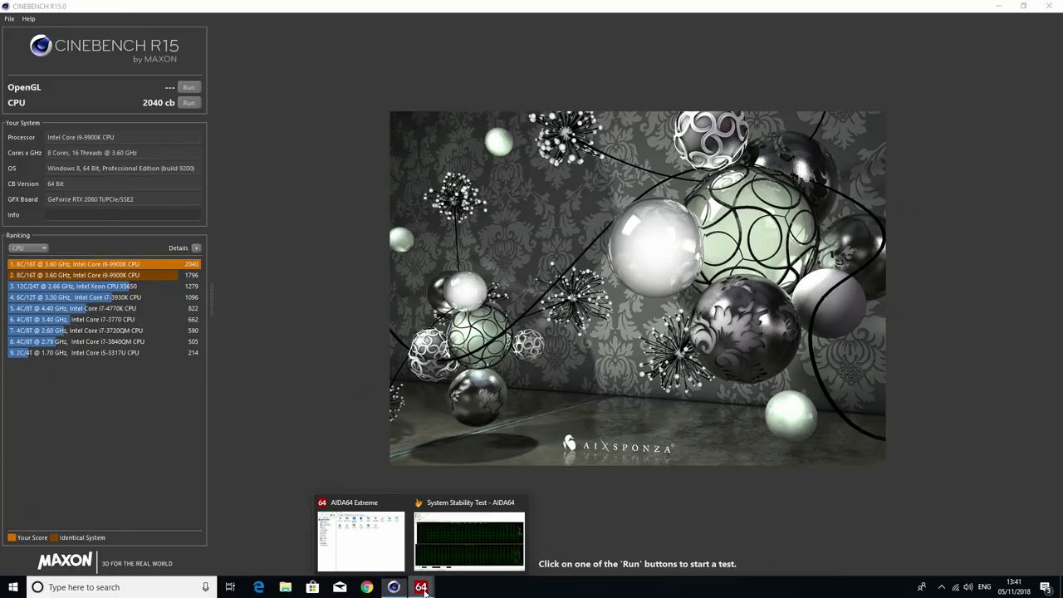
click(453, 544)
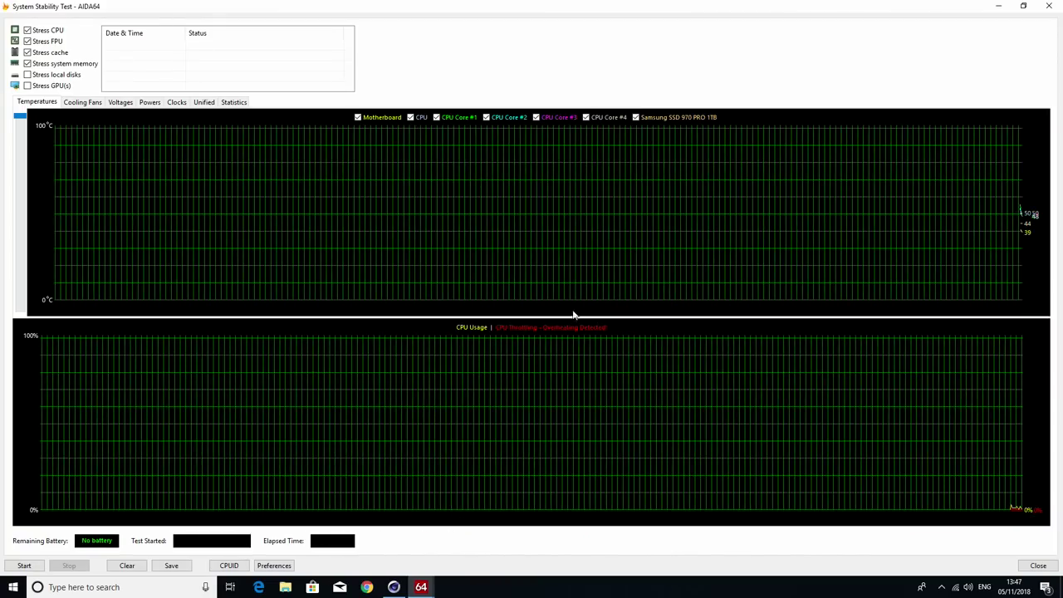
Run the Cinebench CPU benchmark while monitoring CPU throttling in System Stability Test, and close Cinebench
click(394, 587)
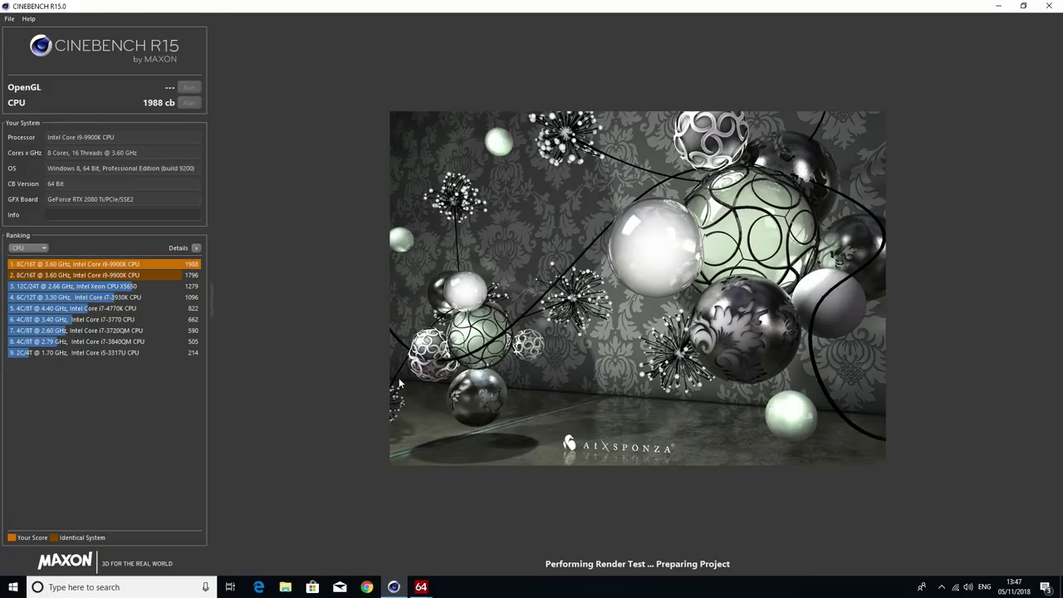
mouse_move(421, 585)
click(490, 536)
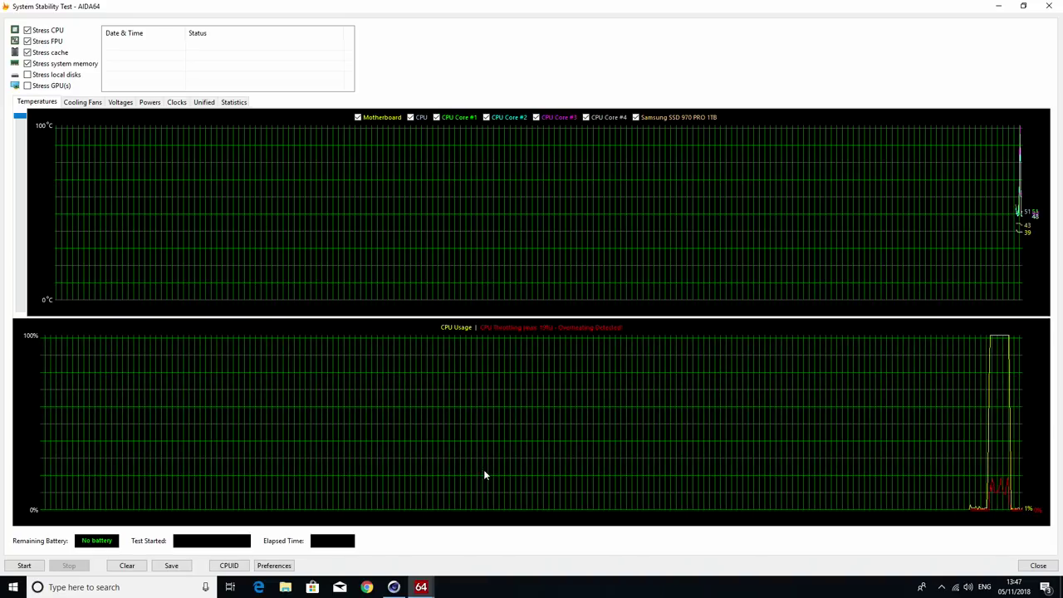
click(999, 6)
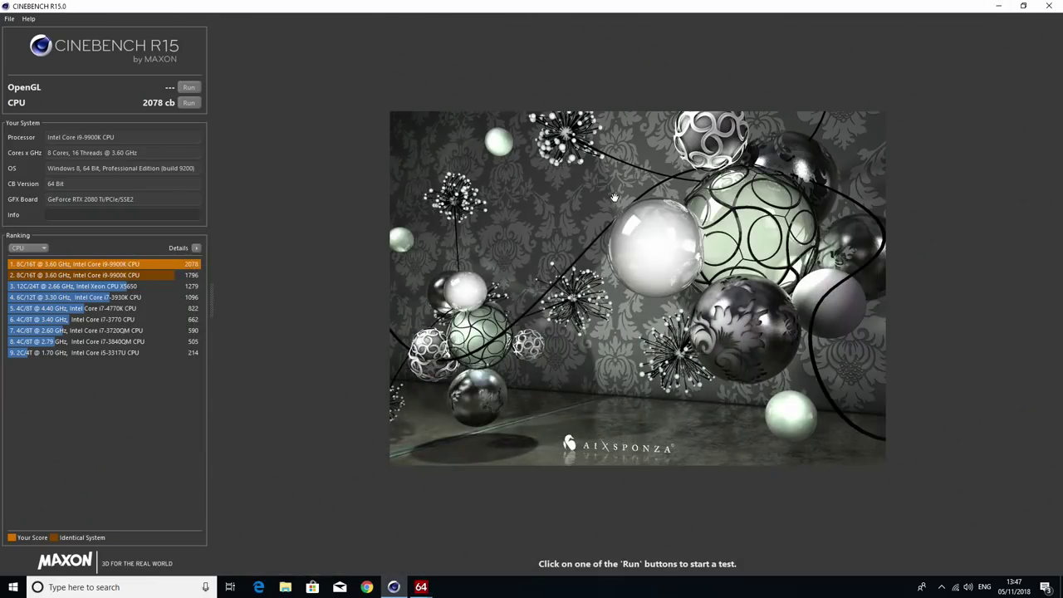
click(1054, 6)
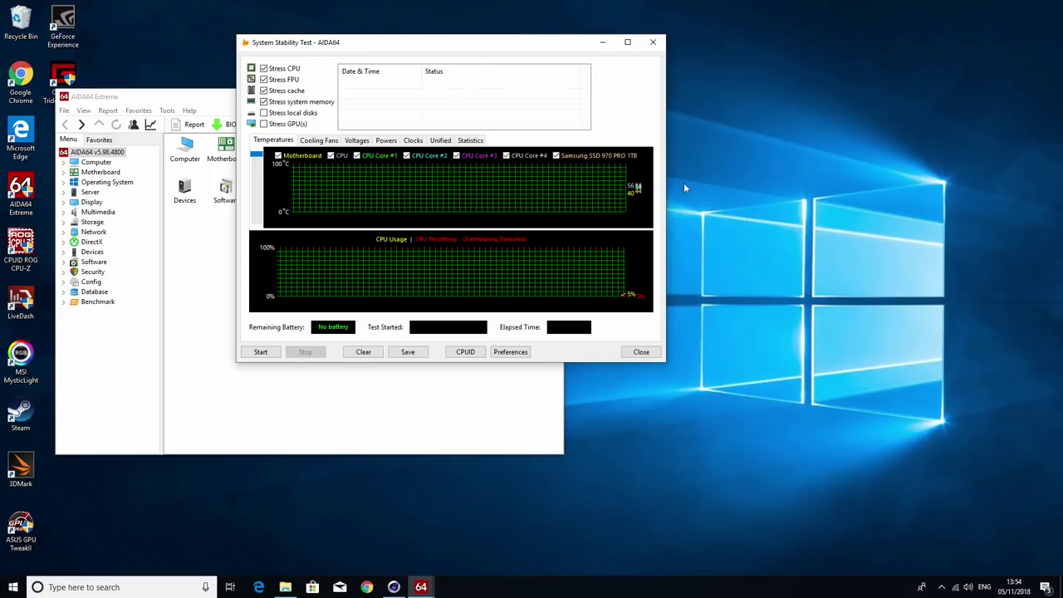
Maximize System Stability Test and monitor temperatures there while the Cinebench CPU benchmark runs
click(623, 43)
click(394, 587)
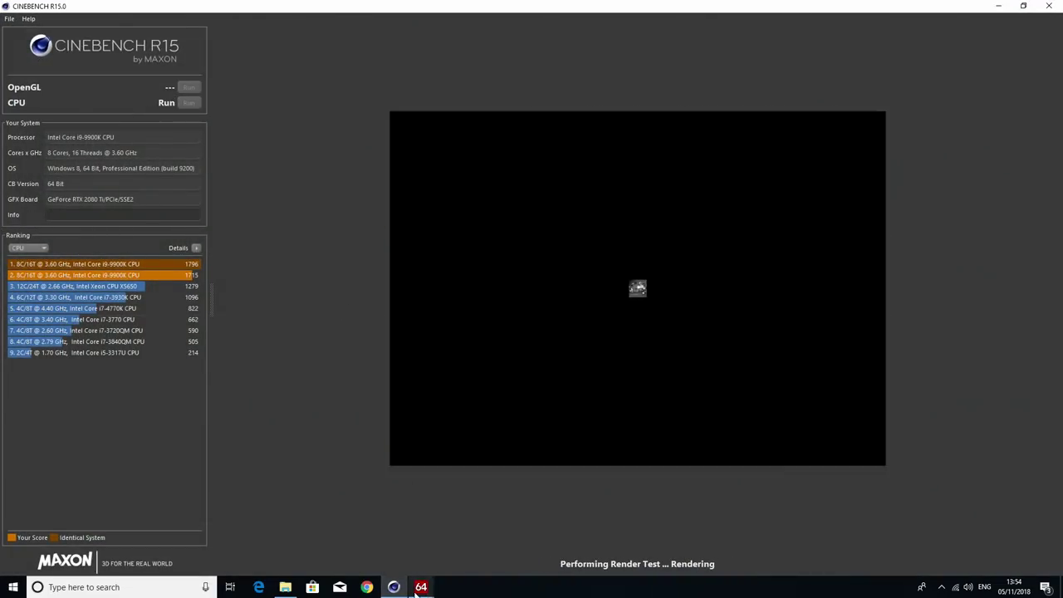
mouse_move(421, 587)
click(480, 544)
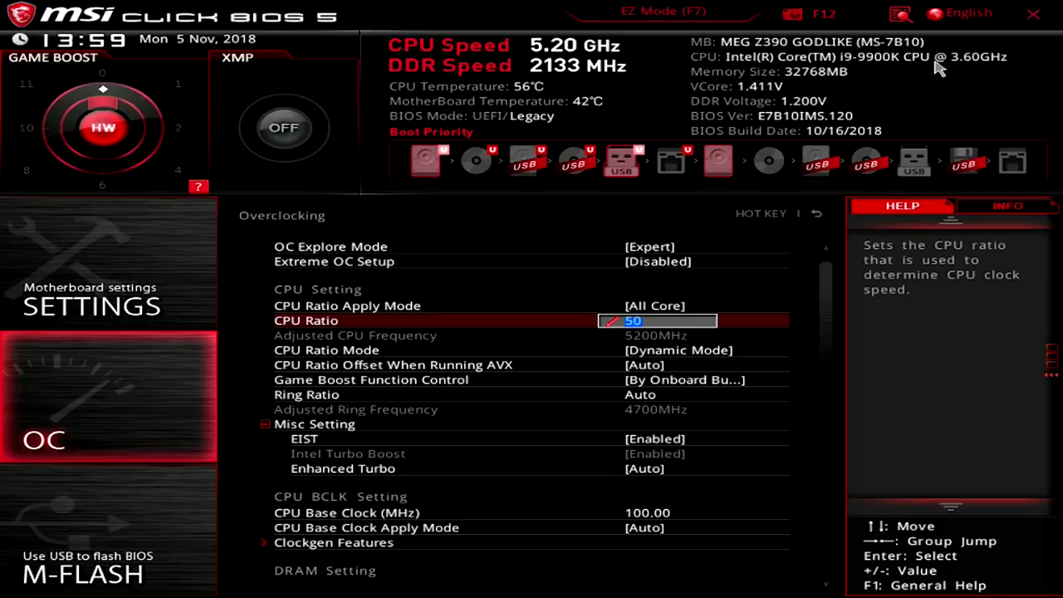
Set the CPU Ratio to 50 in the BIOS overclocking settings
key(Return)
key(Down)
key(Down)
Set the CPU Core Voltage to 1.350 under Voltage Setting
key(Down)
key(Down)
key(Down)
key(Down)
key(Down)
key(Down)
key(Down)
key(Down)
key(Down)
key(Down)
key(Down)
key(Down)
key(Down)
key(Down)
key(Down)
key(Down)
key(Down)
key(Down)
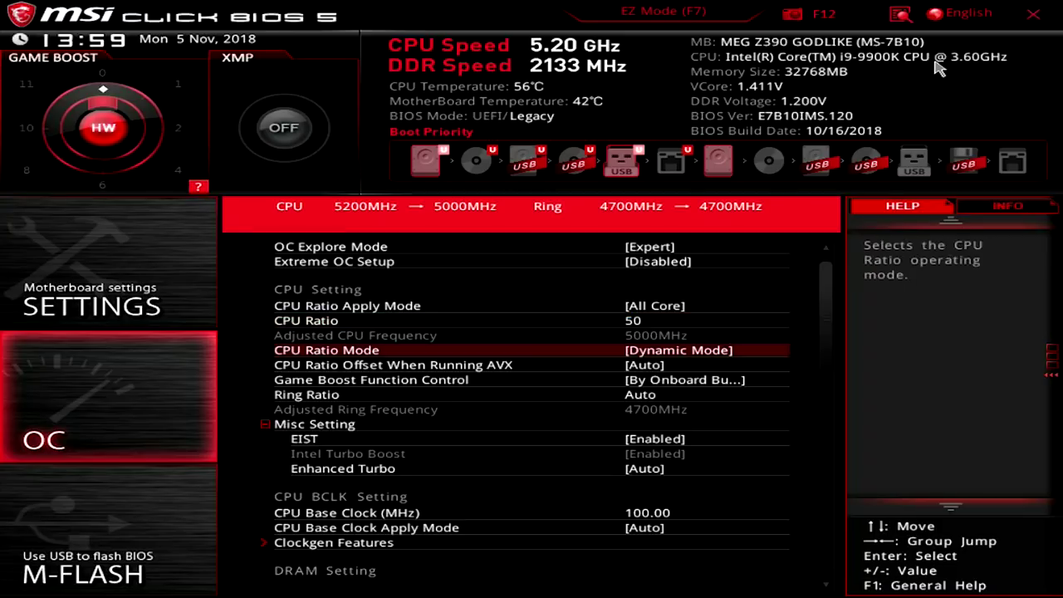
key(Return)
key(Return)
key(Down)
key(Down)
key(Down)
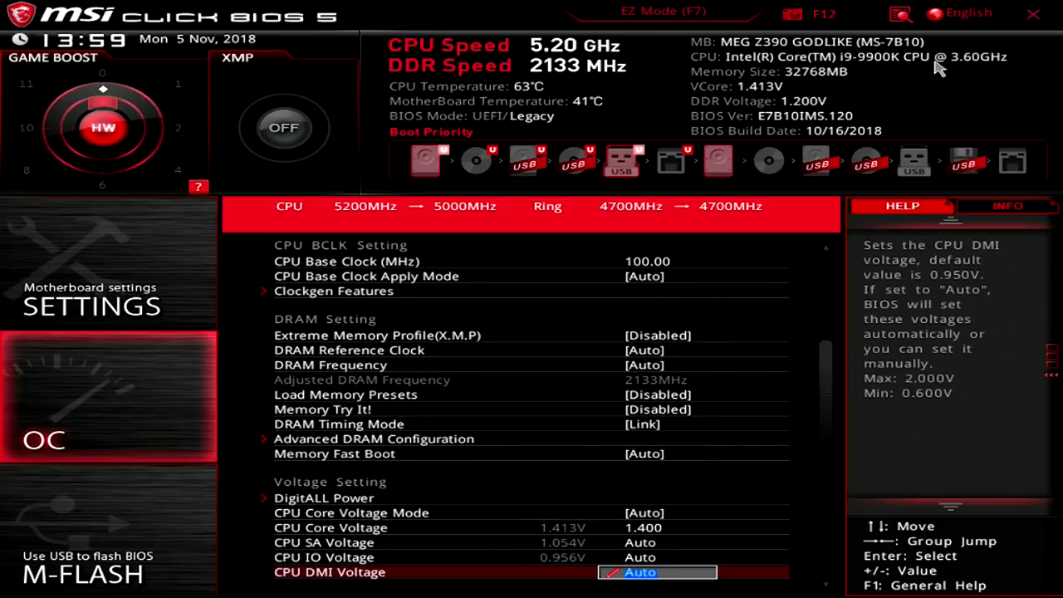
key(Up)
key(Up)
key(Up)
key(Return)
text(1.)
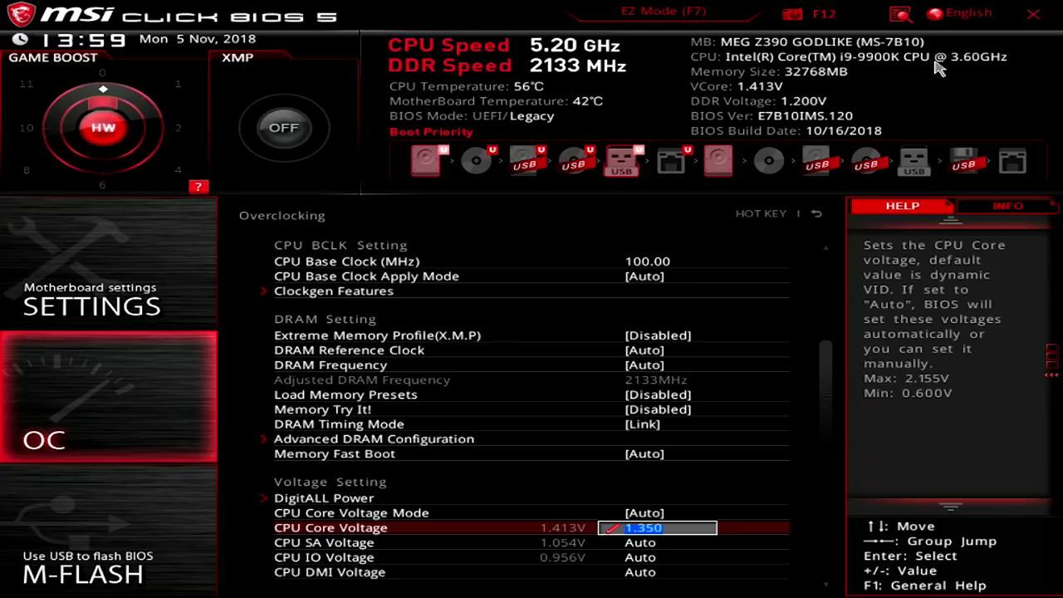
text(350)
key(Return)
Apply the DDR4-3866 CL16 preset for Memory Try It! under DRAM Setting
key(Down)
key(Up)
key(Up)
key(Up)
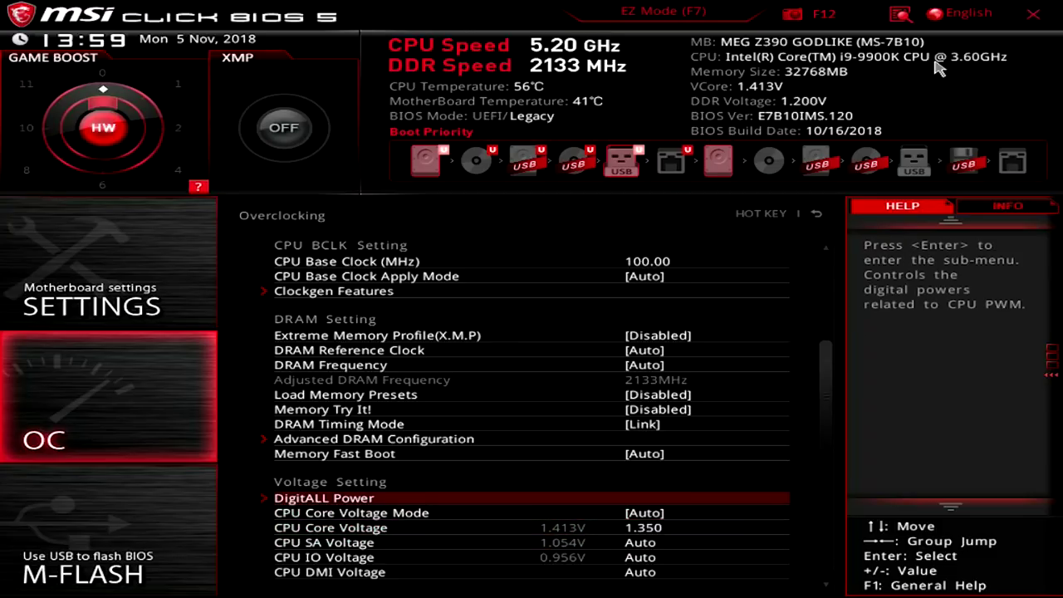
key(Up)
key(Up)
key(Up)
key(Up)
key(Up)
key(Up)
key(Up)
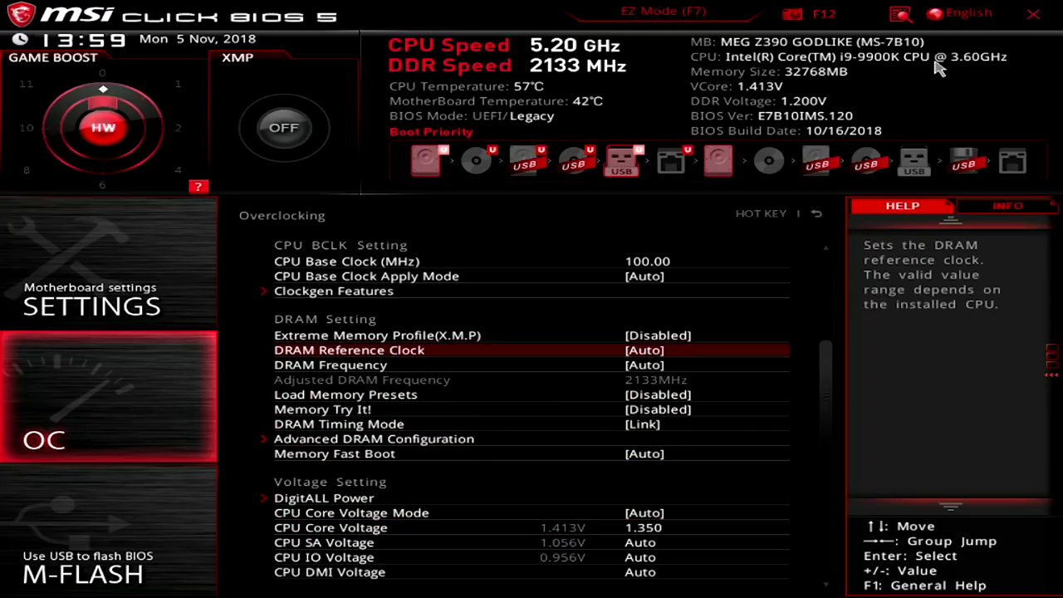
key(Up)
key(Down)
key(Down)
key(Down)
key(Down)
key(Down)
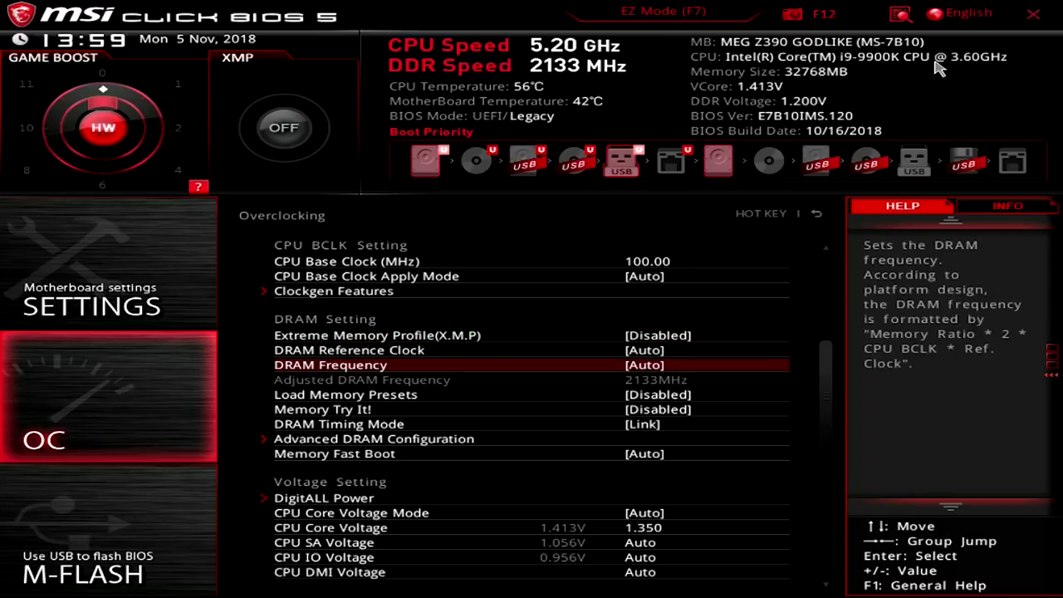
key(Up)
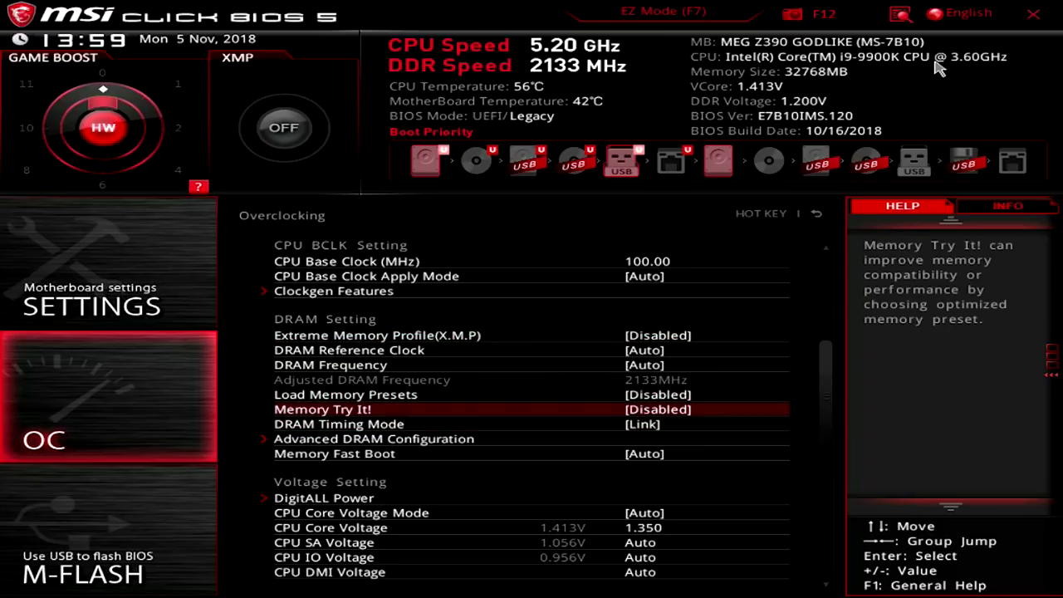
key(Return)
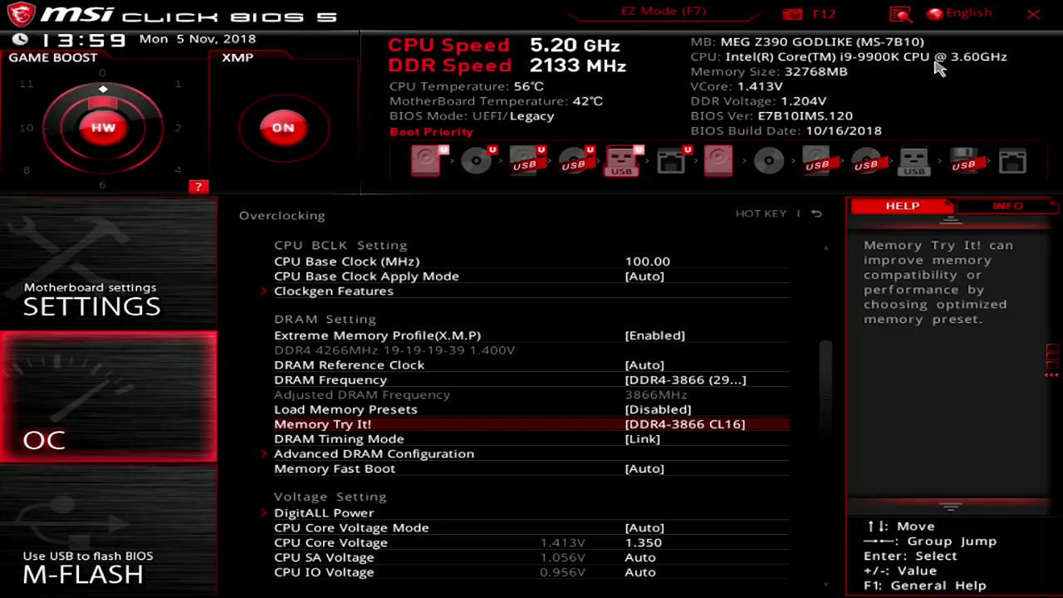
Review the CPU and DRAM values under Voltage Setting, including the CPU ST and CPU IO voltages
key(Down)
key(Down)
key(Down)
key(Down)
key(Down)
key(Down)
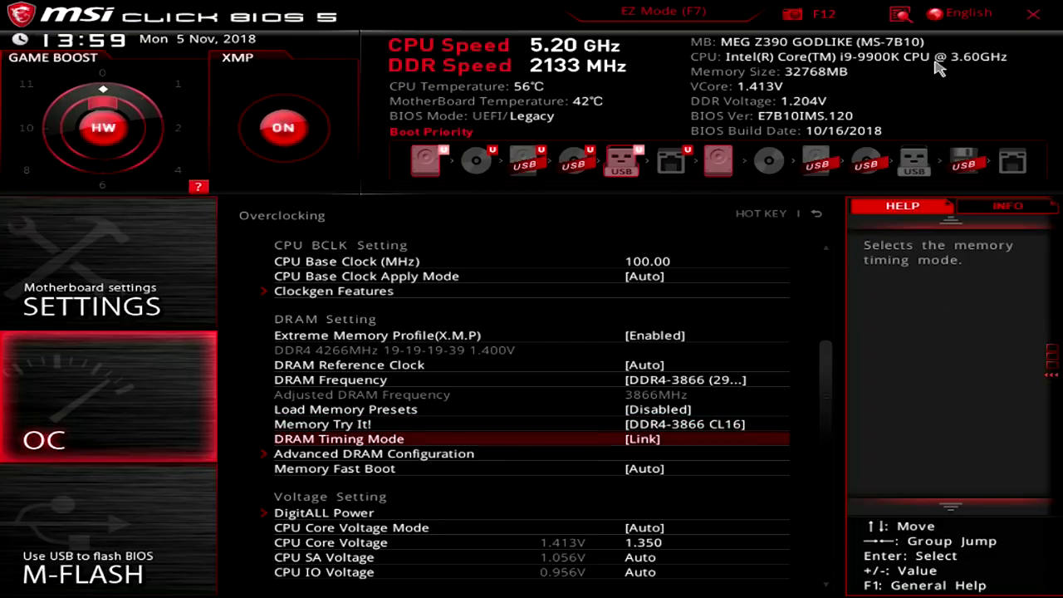
key(Return)
key(Down)
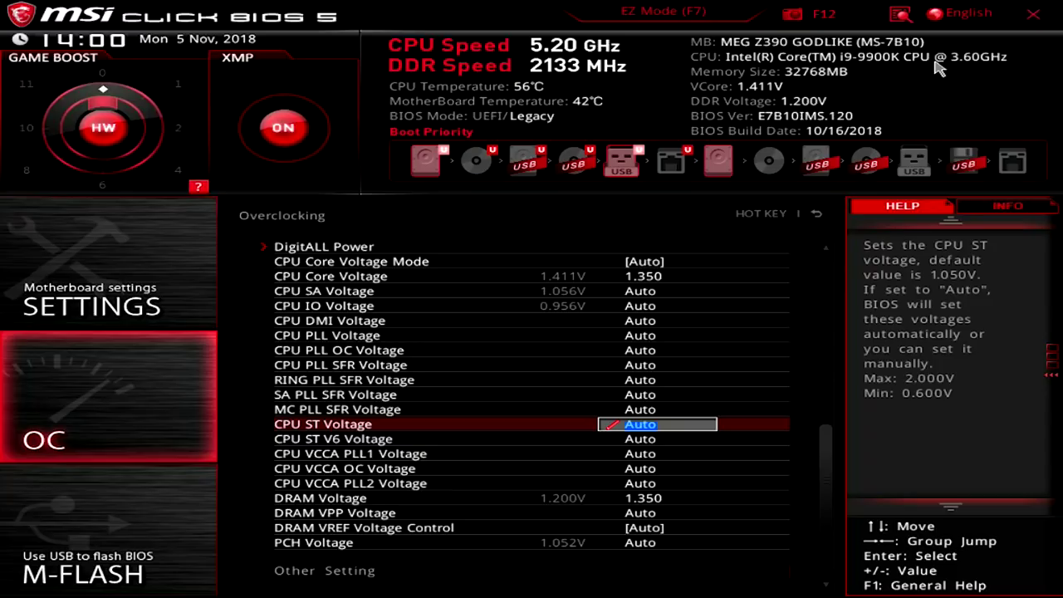
key(Up)
key(Up)
key(Up)
key(Up)
key(Down)
key(Down)
key(Down)
key(Up)
key(Up)
key(Up)
key(Up)
key(Up)
key(Up)
key(Up)
key(Up)
key(Up)
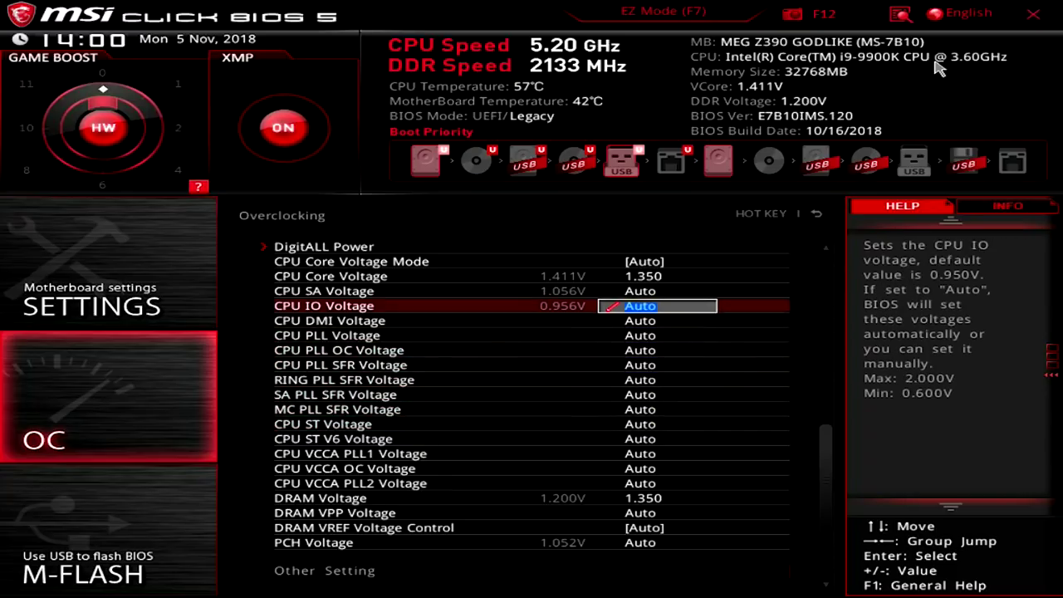
key(Return)
key(Up)
key(Up)
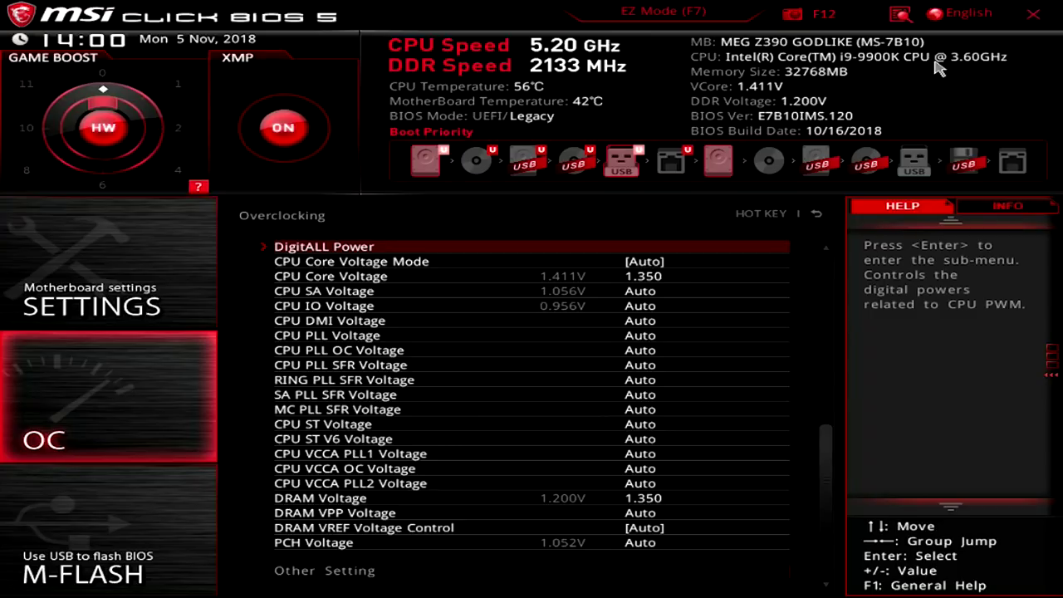
Recheck the DRAM settings from Memory Fast Boot up to DRAM Reference Clock
key(Up)
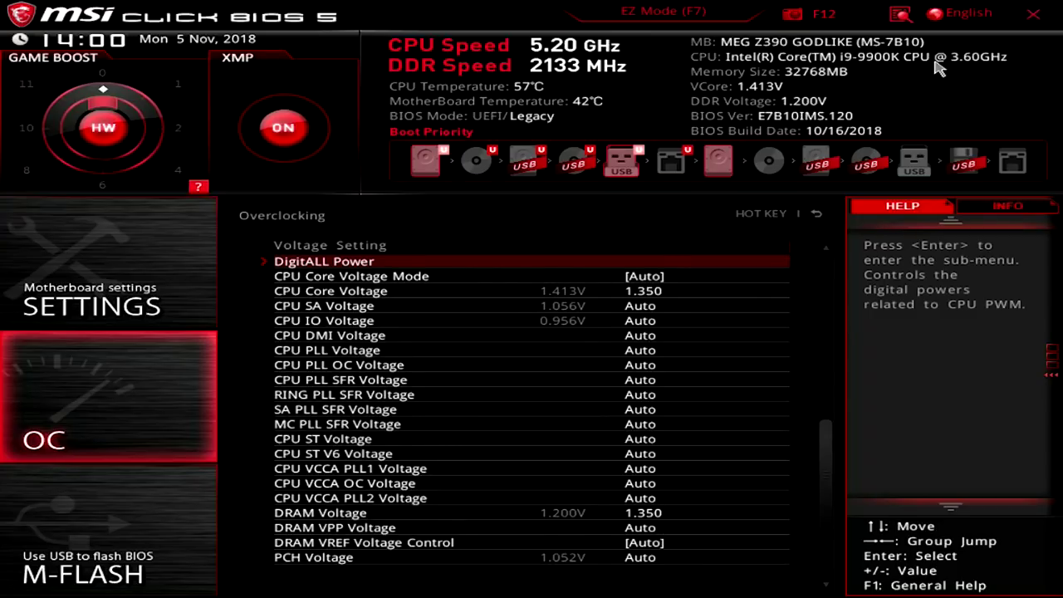
key(Up)
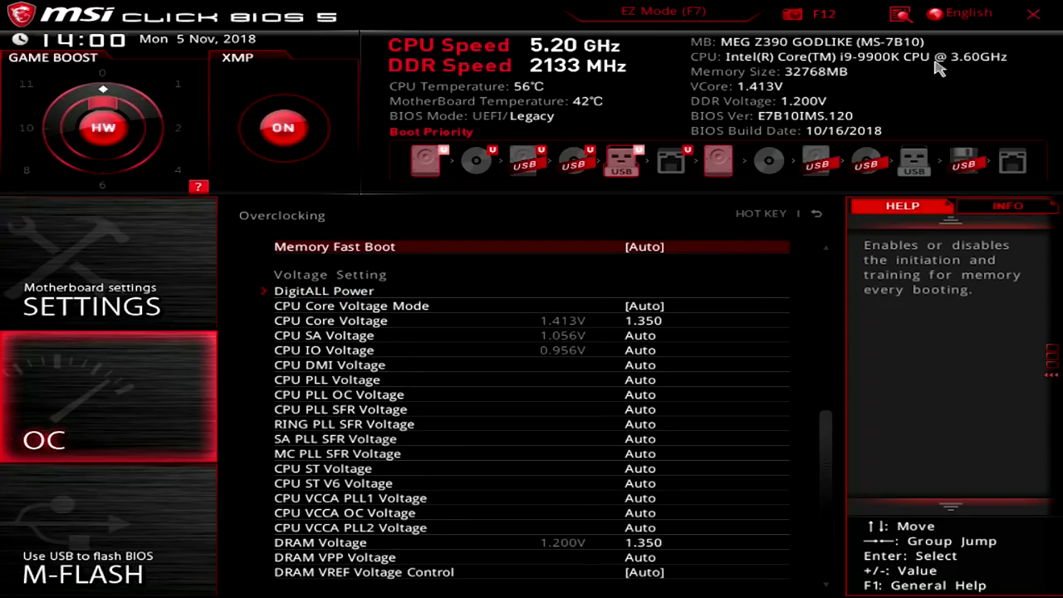
key(Up)
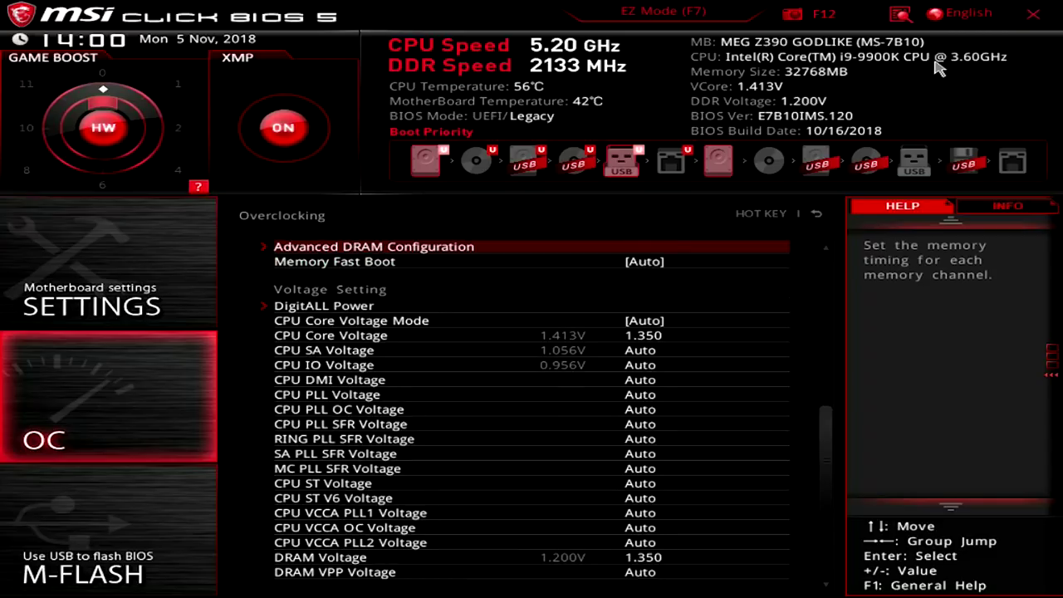
key(Up)
key(Up)
key(Up)
key(Up)
key(Up)
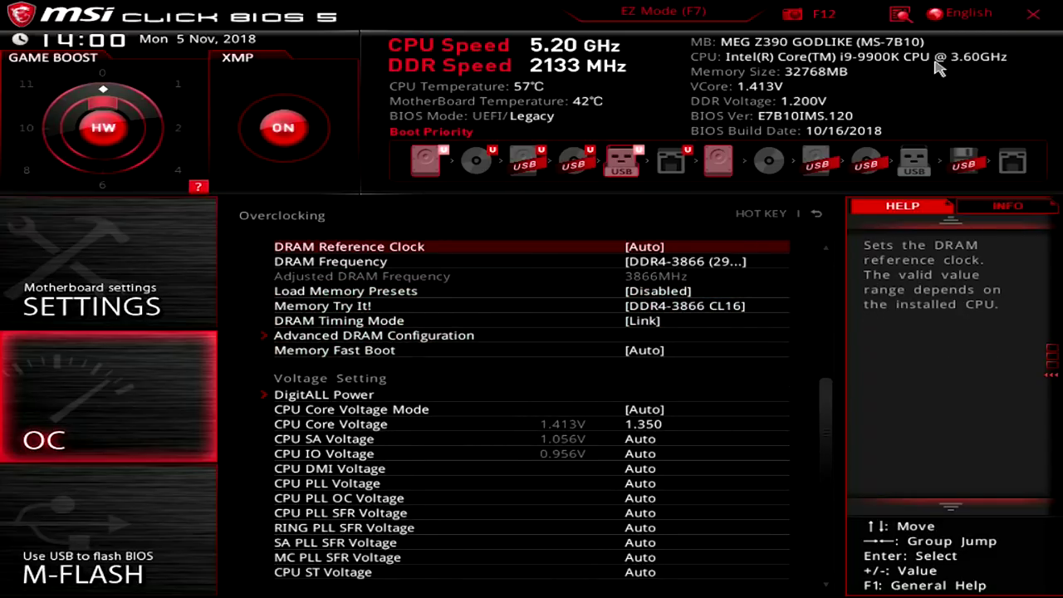
key(Up)
Save the BIOS changes and reboot the system
key(Down)
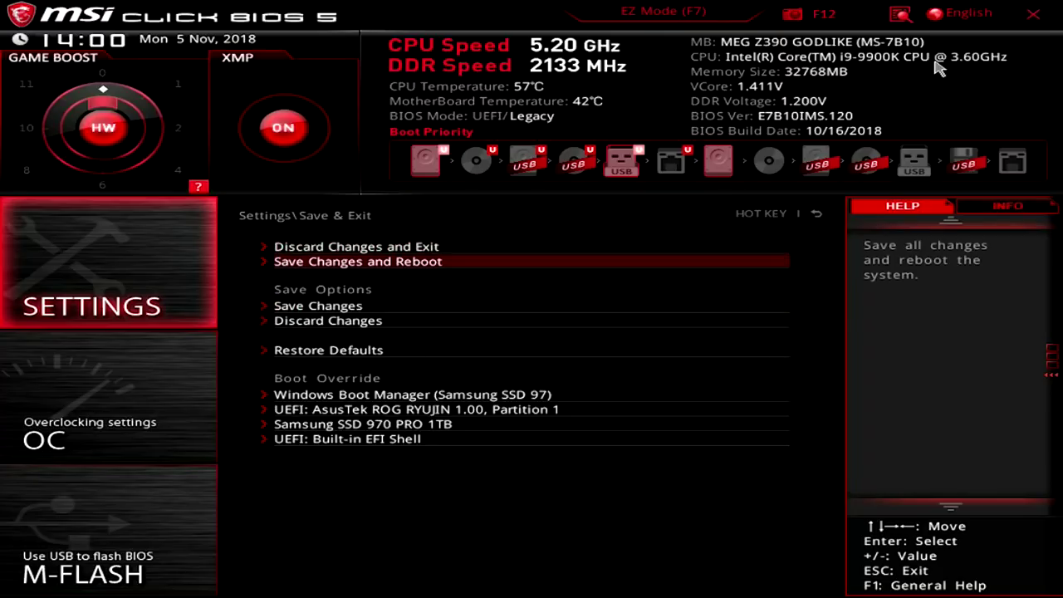
key(Return)
key(Return)
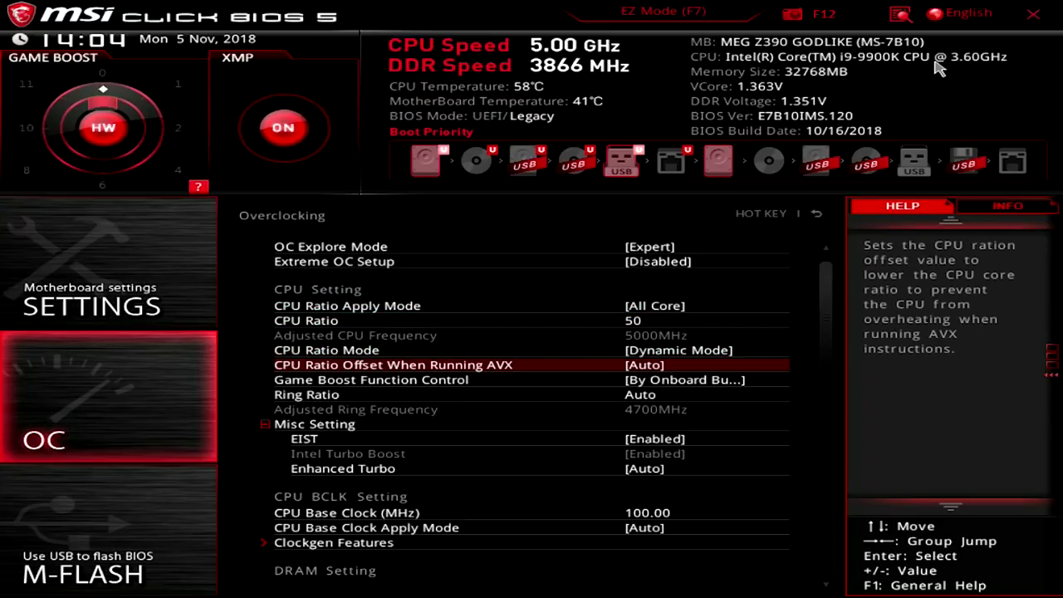
Check the options for CPU Ratio Offset When Running AVX and the neighbouring CPU settings
key(Return)
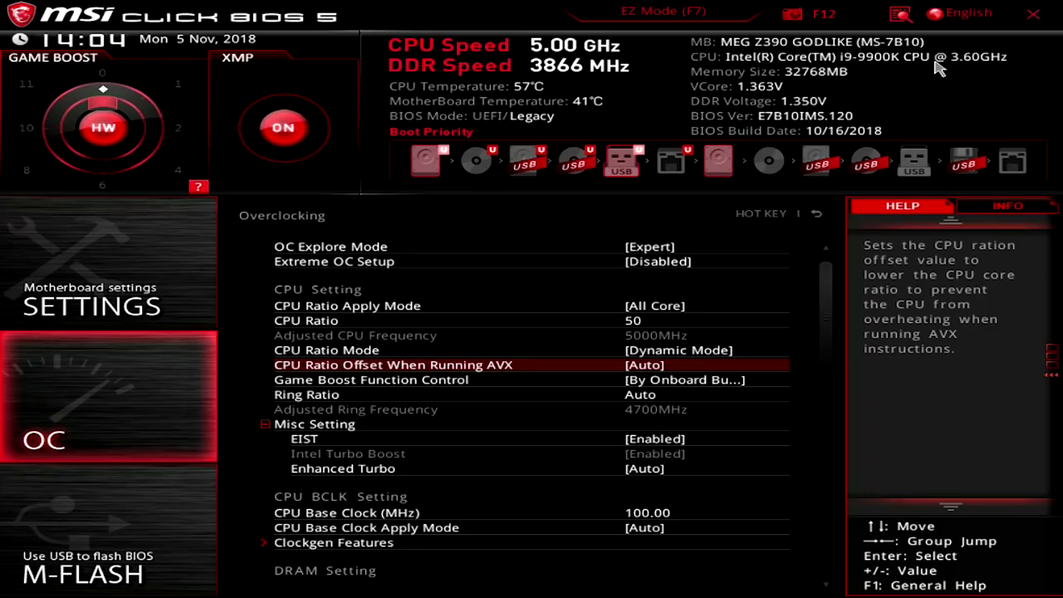
key(Down)
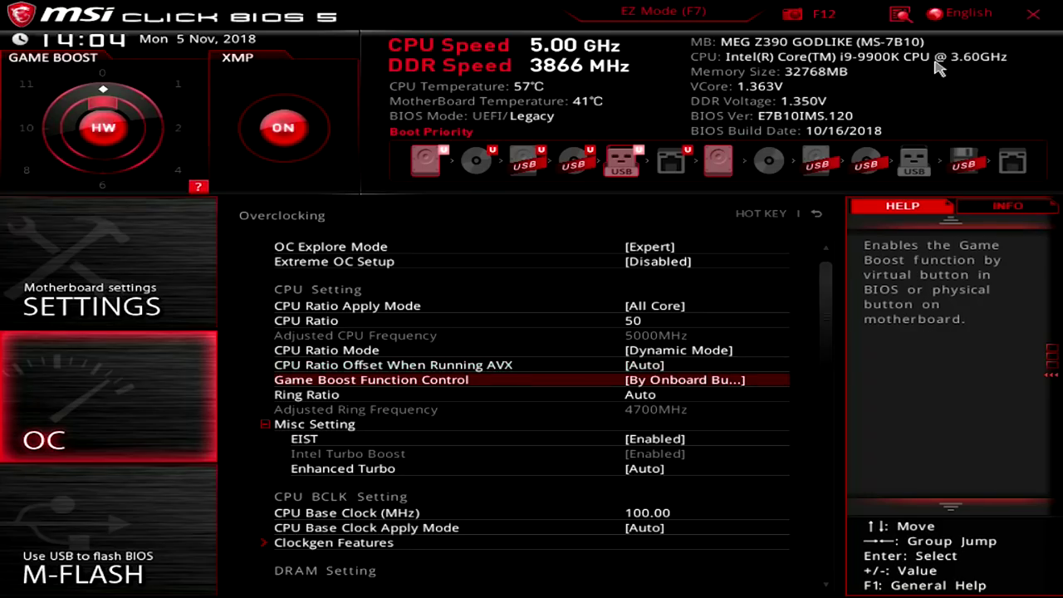
key(Down)
key(Down)
key(Down)
key(Up)
key(Up)
key(Return)
key(Escape)
Examine the DRAM settings, including DRAM Frequency, Memory Try It! and DRAM Timing Mode
key(Down)
key(Down)
key(Down)
key(Down)
key(Down)
key(Down)
key(Down)
key(Down)
key(Down)
key(Down)
key(Down)
key(Down)
key(Down)
key(Down)
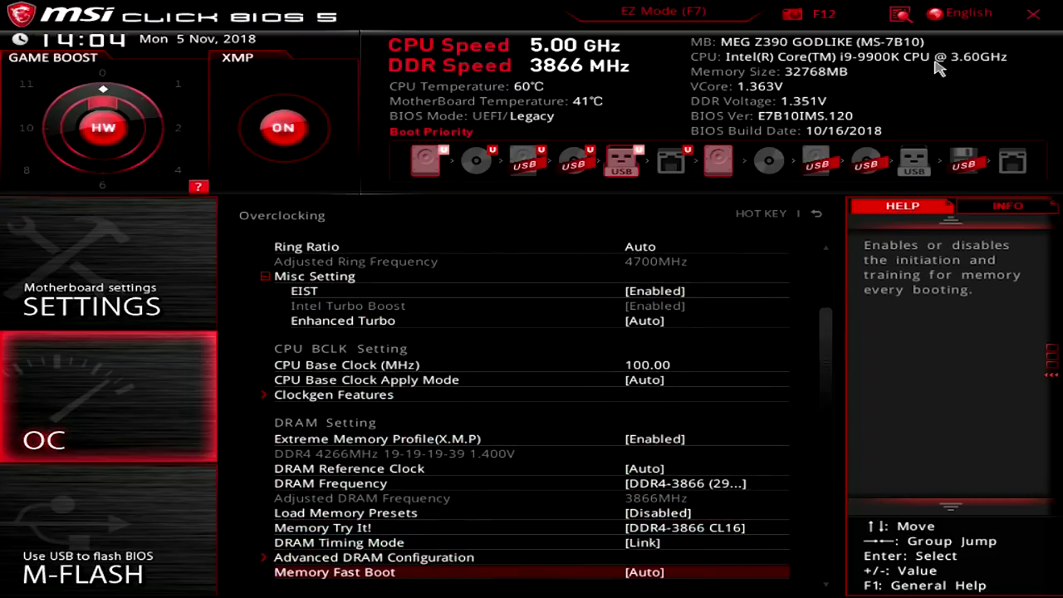
key(Up)
key(Up)
key(Up)
key(Up)
key(Up)
key(Up)
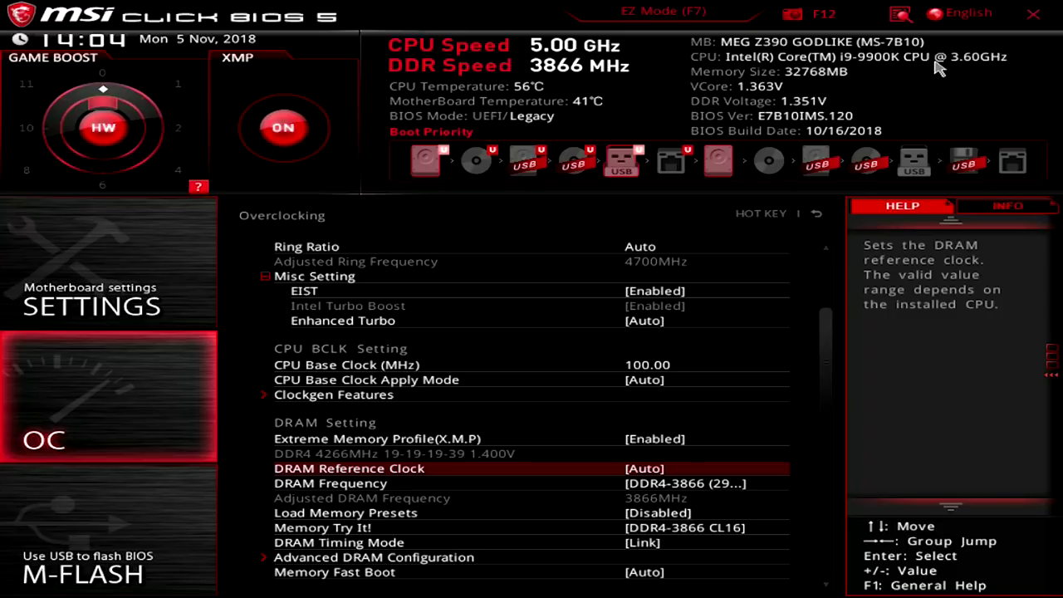
key(Down)
key(Down)
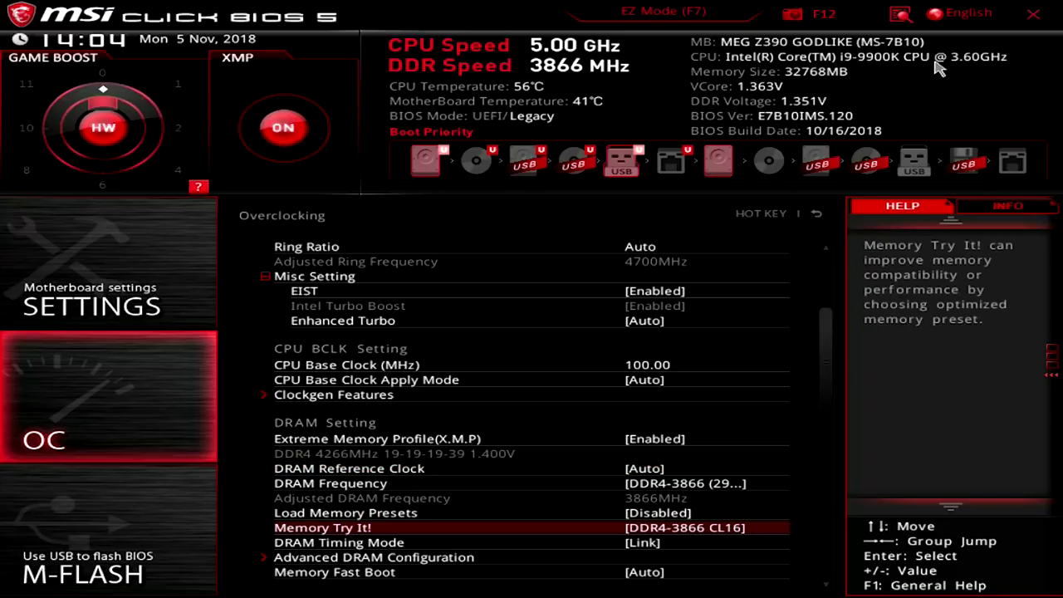
key(Down)
key(Return)
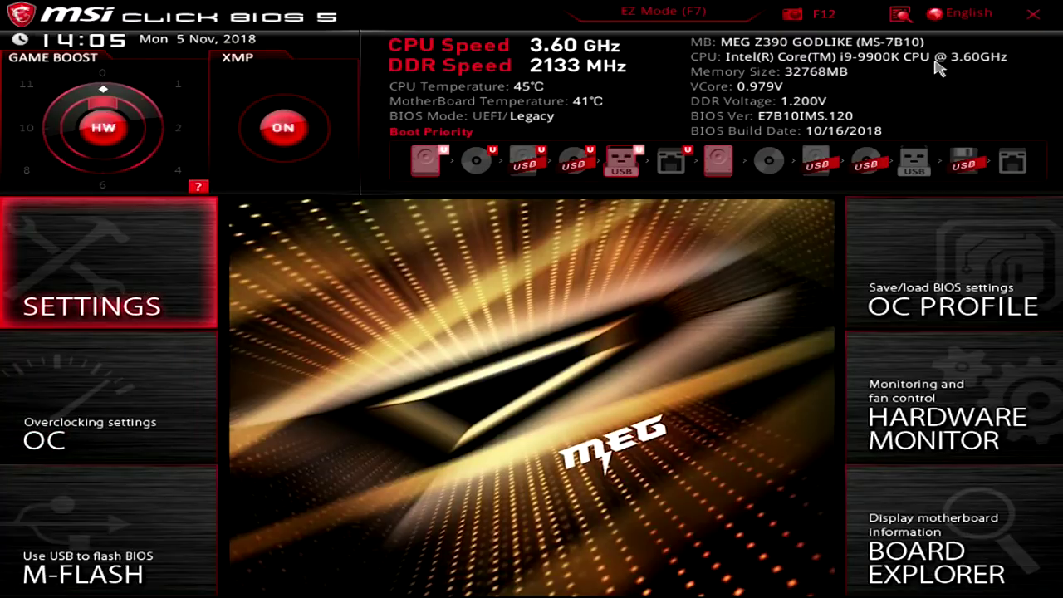
Turn off XMP and choose to save the changes and reboot
click(284, 128)
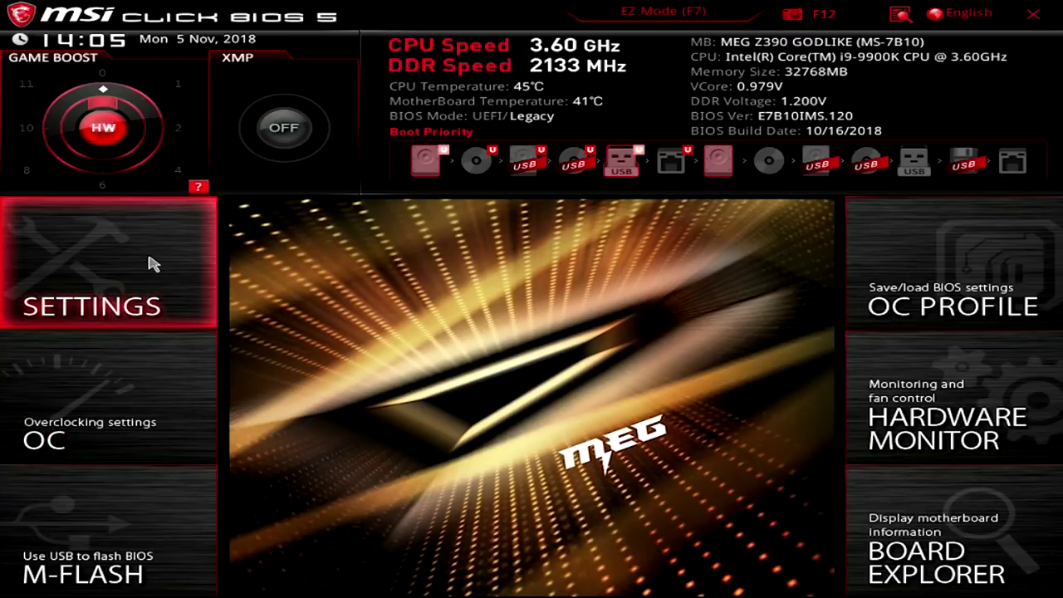
click(122, 271)
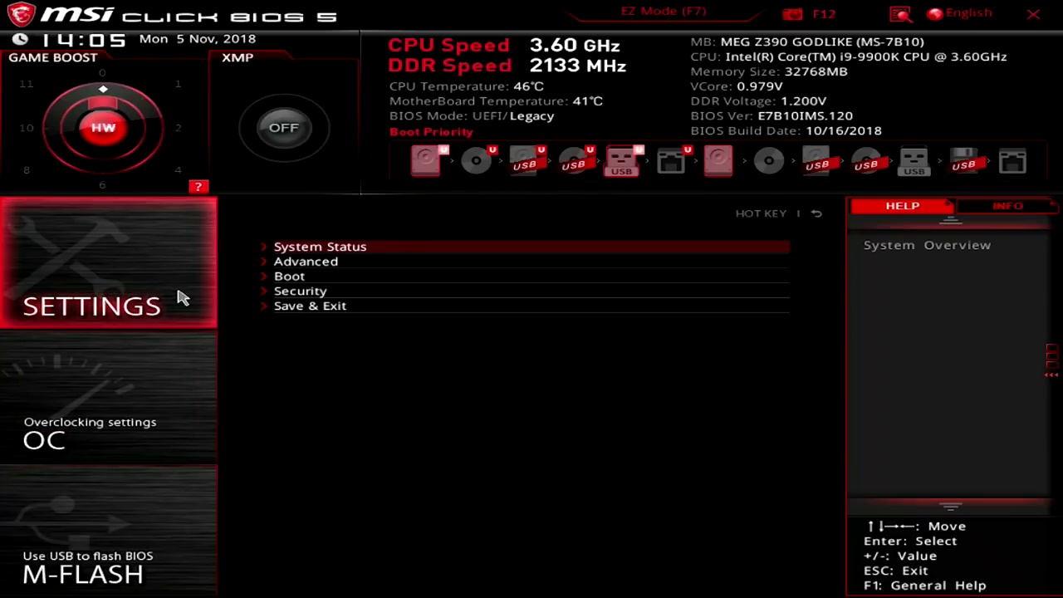
click(349, 309)
click(379, 263)
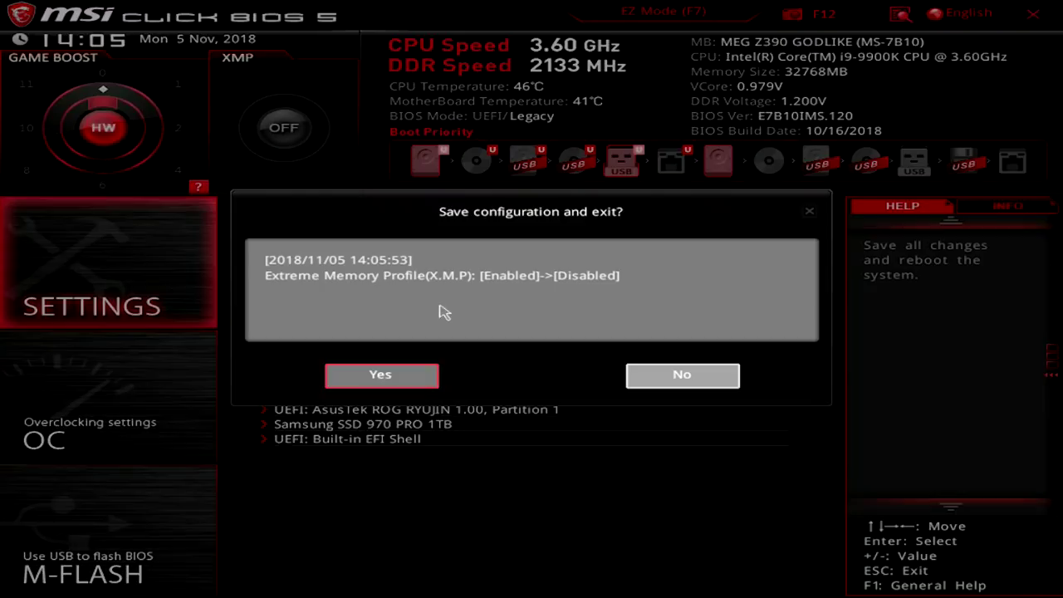